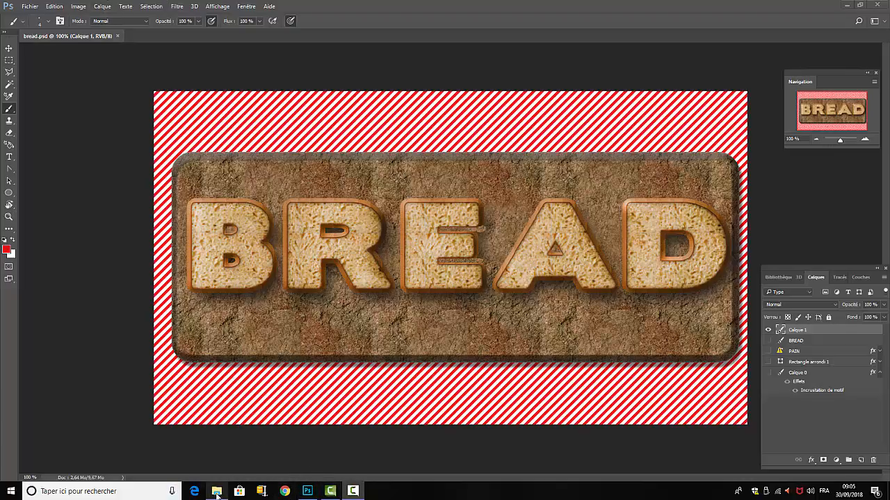
# Open the bread slice image images.jpeg from the textures folder
pyautogui.moveTo(216, 495)
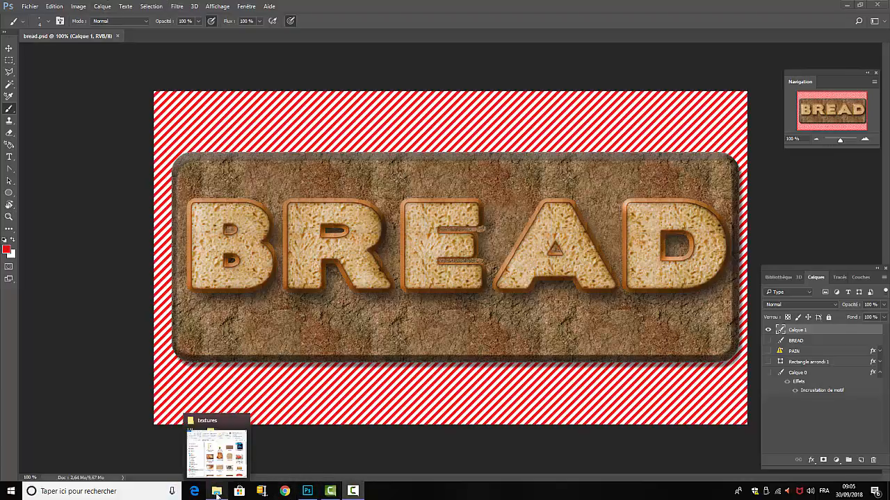
pyautogui.click(28, 7)
pyautogui.click(40, 26)
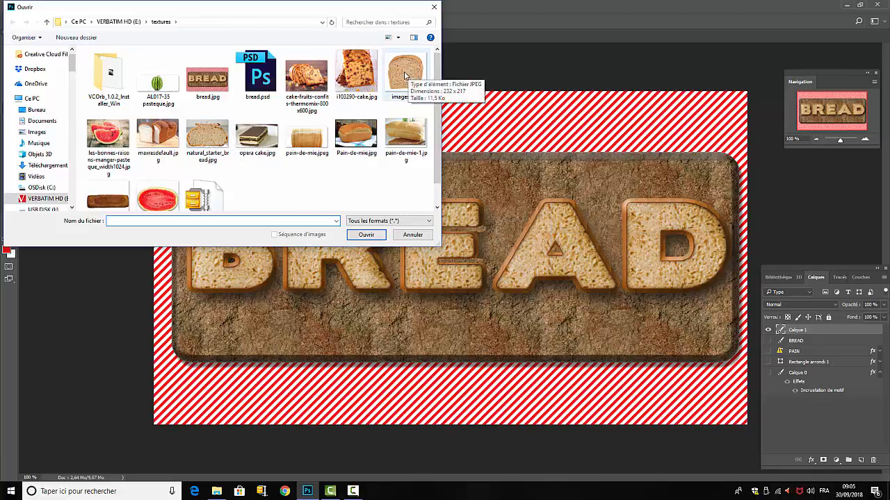
pyautogui.click(405, 76)
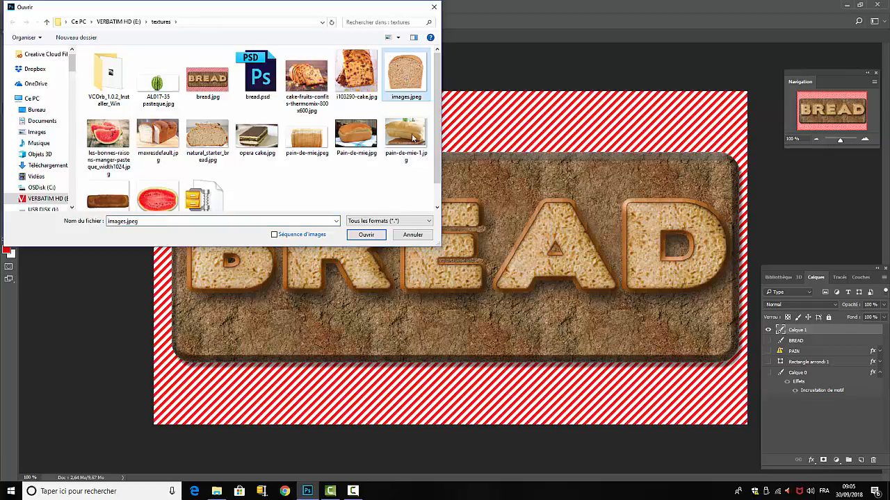
pyautogui.click(367, 234)
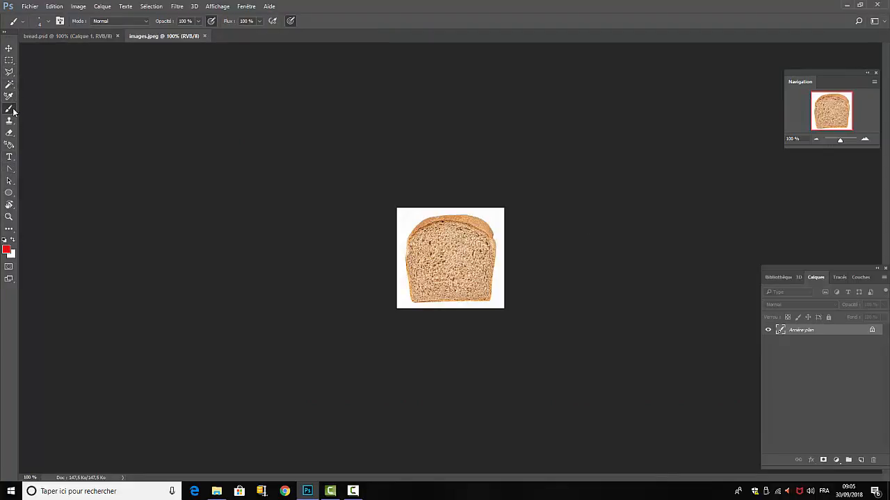
# Outline the inner crumb of the bread slice with a four-sided Polygonal Lasso selection, leaving out the crust
pyautogui.click(9, 72)
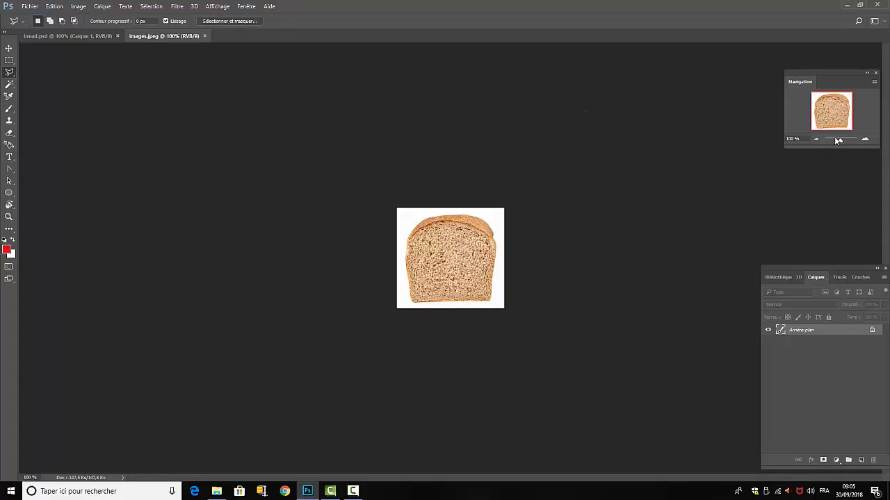
pyautogui.moveTo(840, 142); pyautogui.dragTo(845, 142)
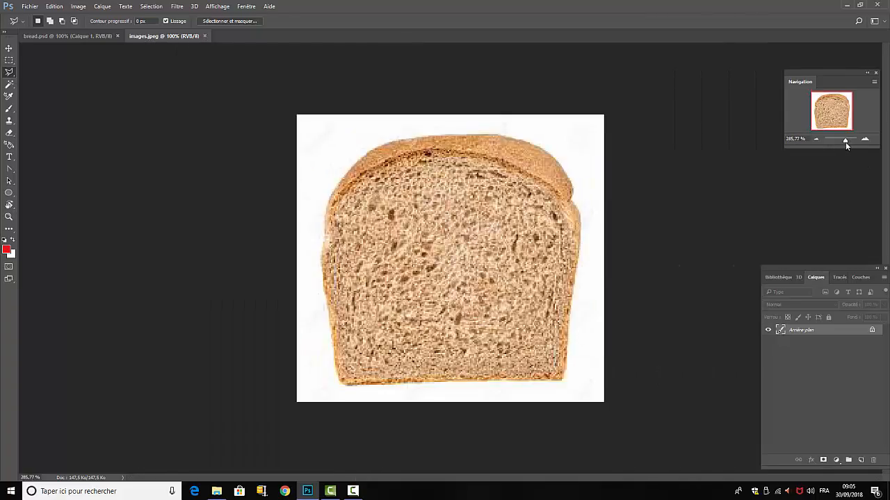
pyautogui.click(346, 197)
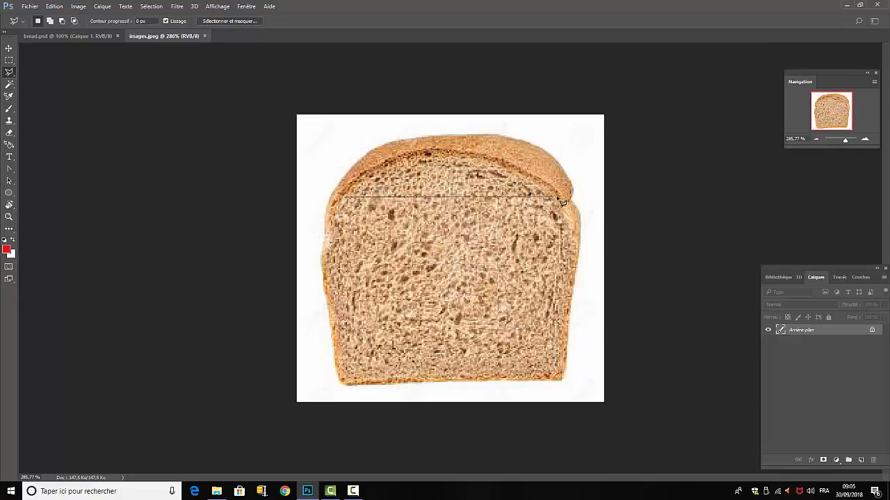
pyautogui.click(557, 198)
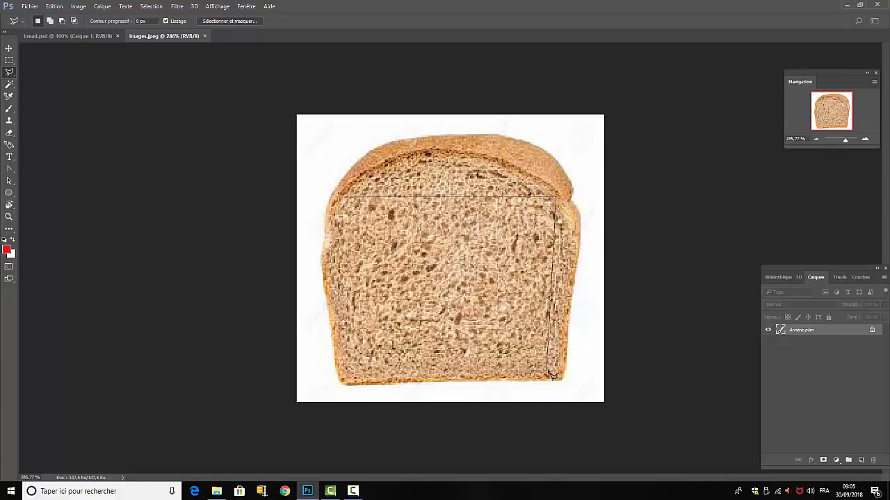
pyautogui.click(553, 373)
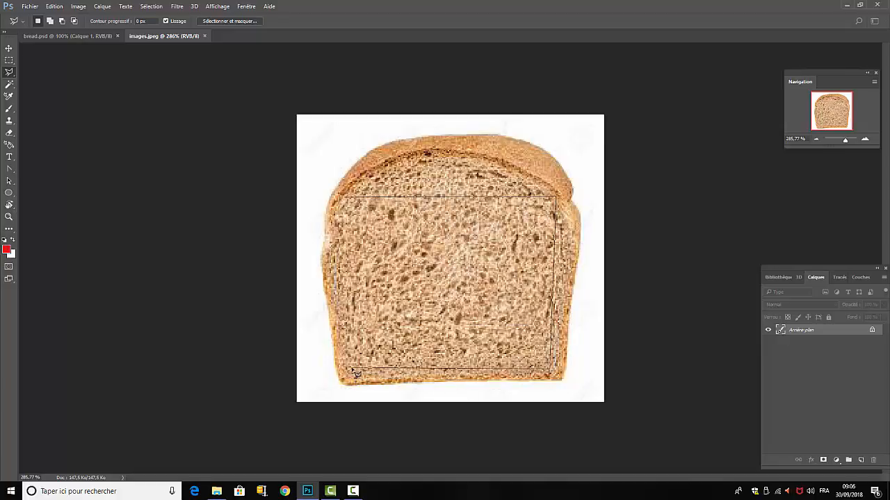
pyautogui.click(352, 370)
pyautogui.click(348, 199)
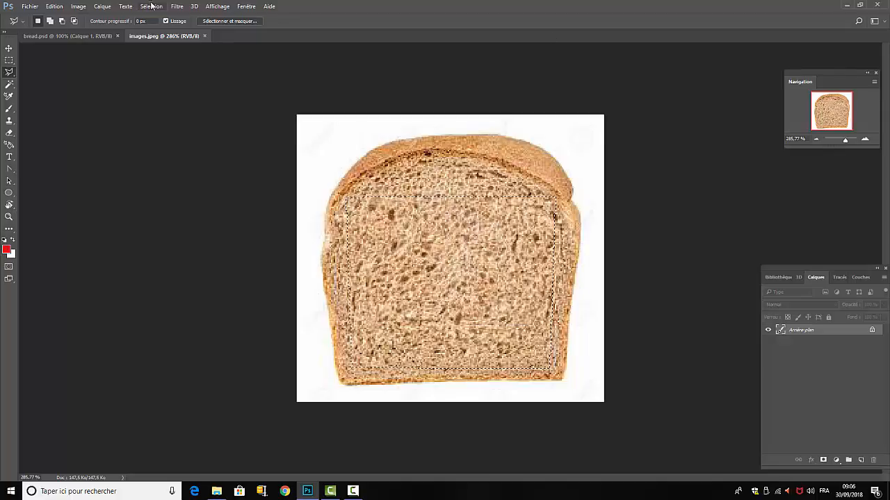
# Invert the selection, clear everything outside the crumb area and deselect
pyautogui.click(150, 5)
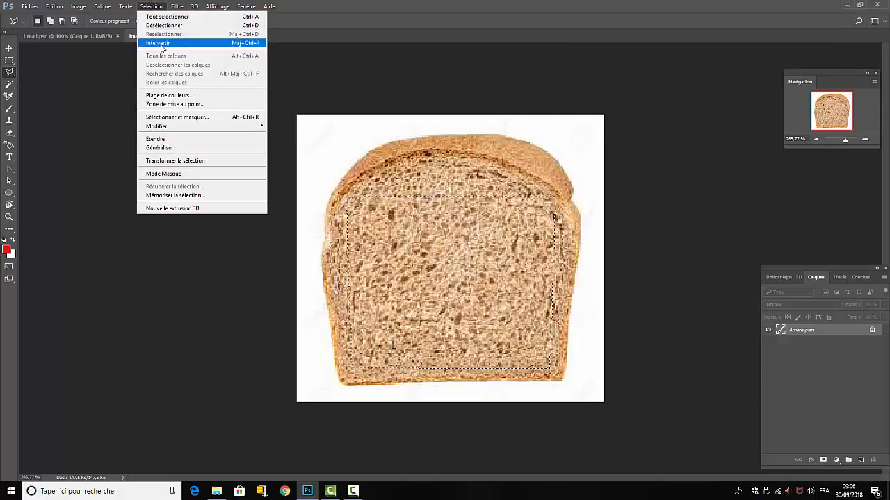
pyautogui.click(162, 45)
pyautogui.click(54, 6)
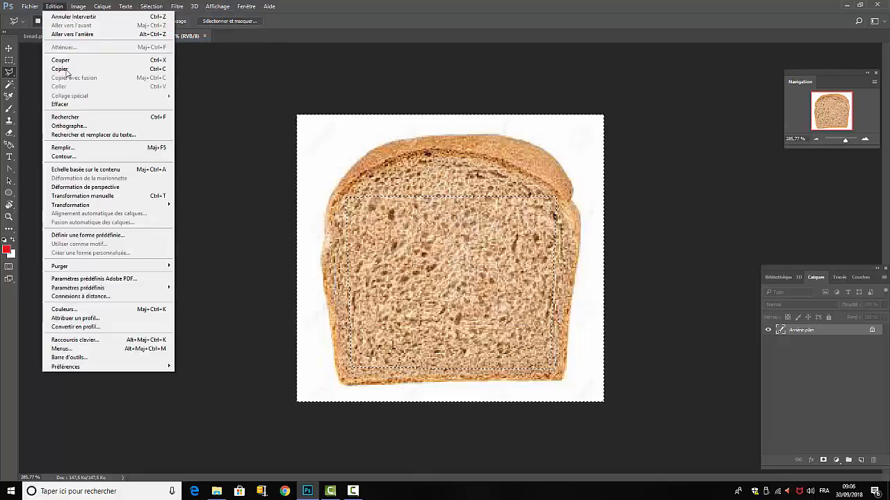
pyautogui.click(74, 106)
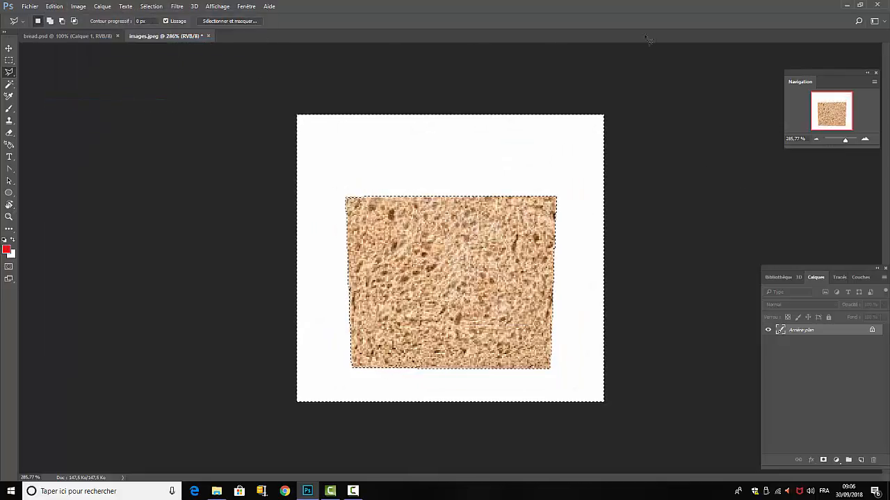
pyautogui.click(152, 7)
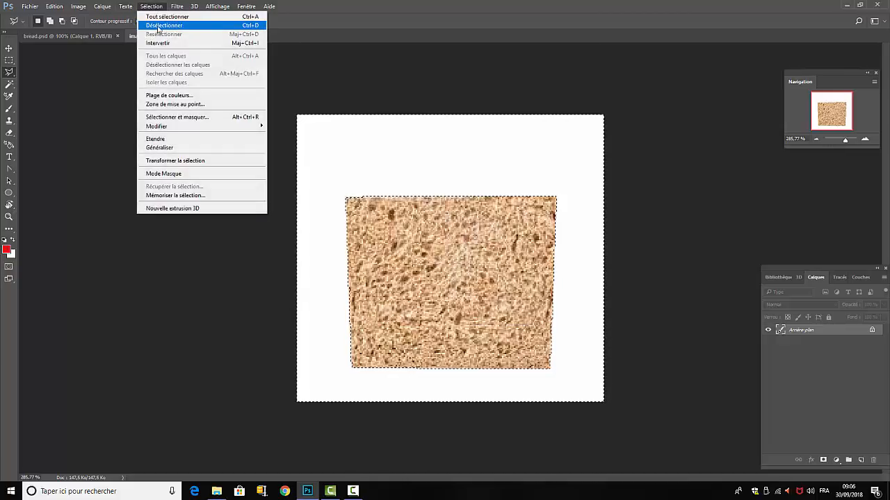
pyautogui.click(159, 27)
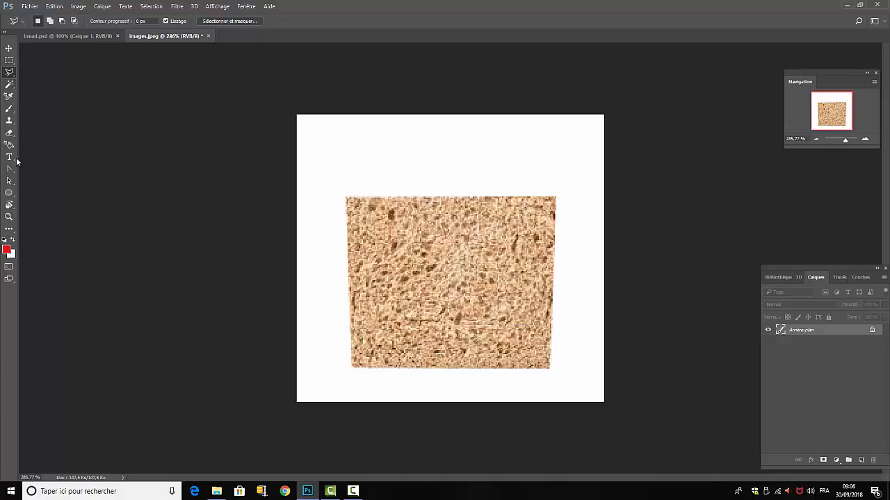
# Crop the image on all four sides down to the remaining crumb area
pyautogui.click(10, 229)
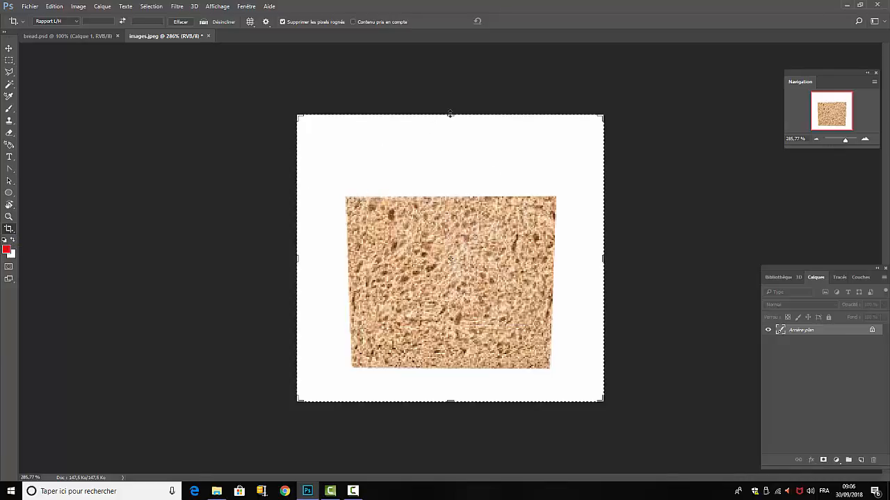
pyautogui.moveTo(450, 116); pyautogui.dragTo(449, 158)
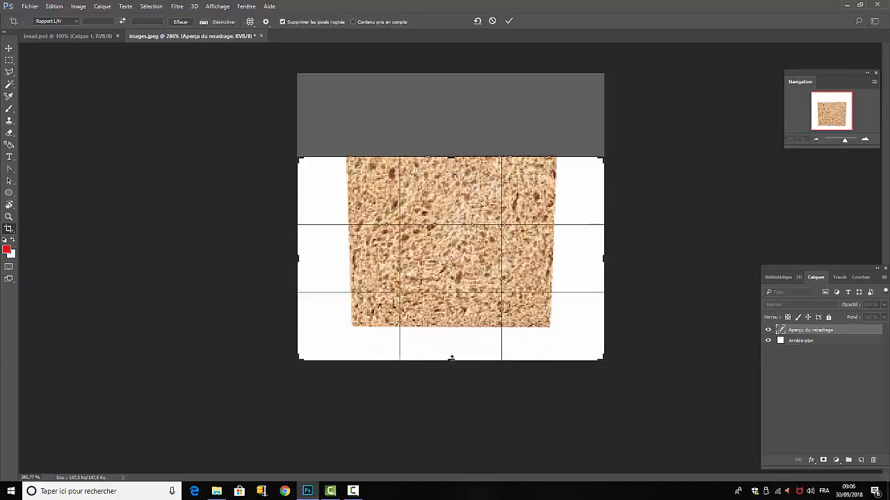
pyautogui.moveTo(451, 358)
pyautogui.mouseDown()
pyautogui.moveTo(452, 343)
pyautogui.moveTo(455, 361)
pyautogui.mouseUp()
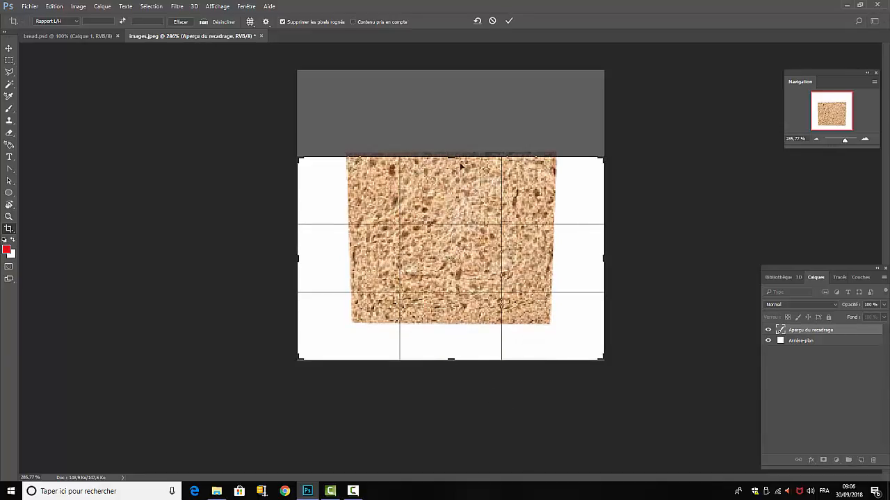
pyautogui.moveTo(449, 158); pyautogui.dragTo(449, 155)
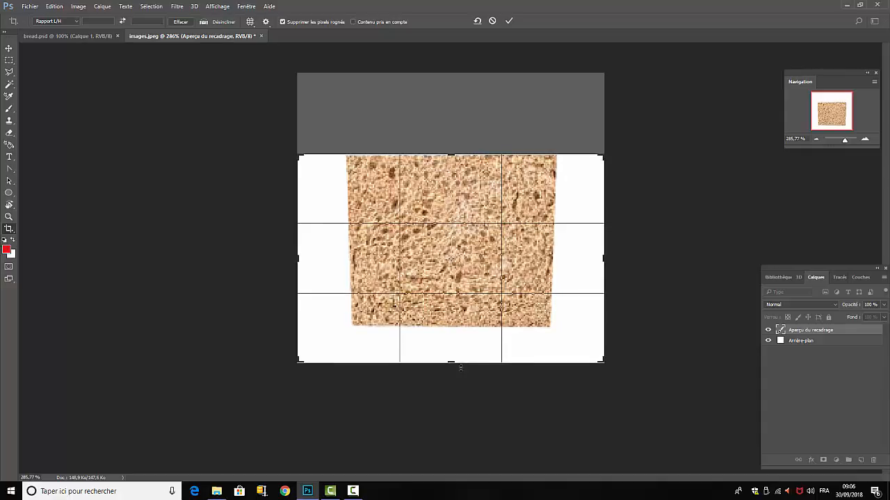
pyautogui.moveTo(453, 360)
pyautogui.mouseDown()
pyautogui.moveTo(461, 335)
pyautogui.moveTo(457, 344)
pyautogui.mouseUp()
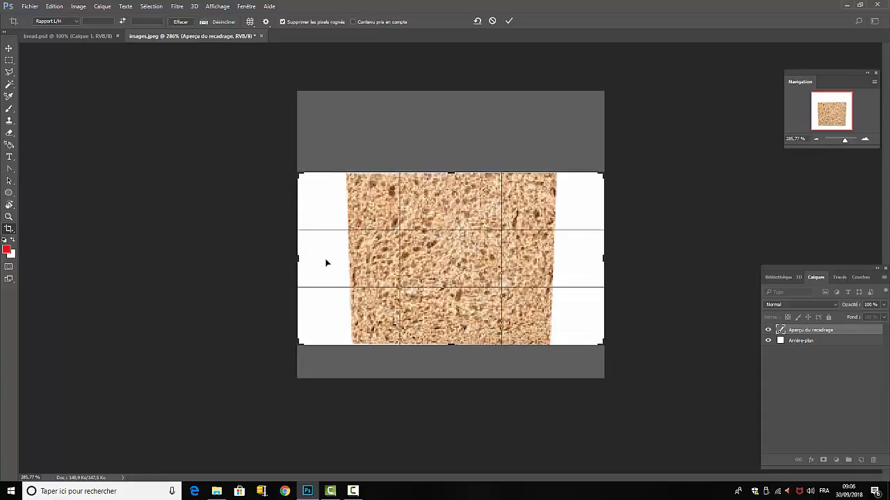
pyautogui.moveTo(297, 259); pyautogui.dragTo(324, 256)
pyautogui.moveTo(574, 259); pyautogui.dragTo(551, 257)
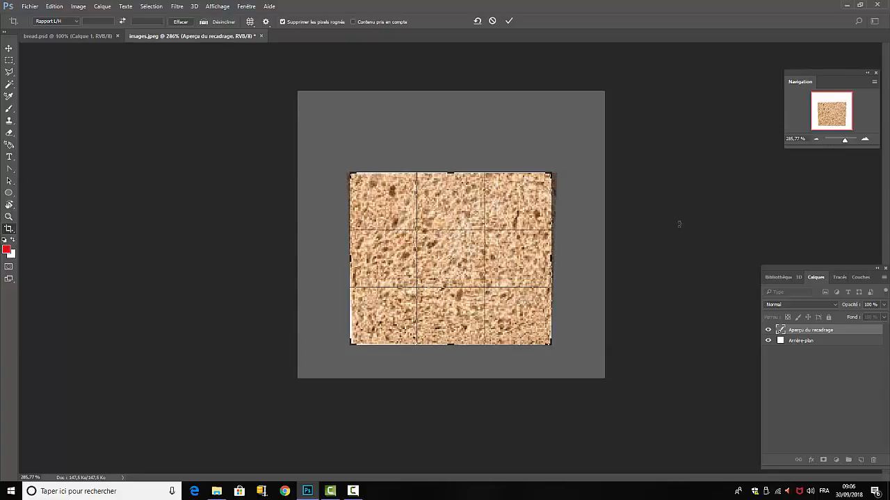
pyautogui.click(508, 22)
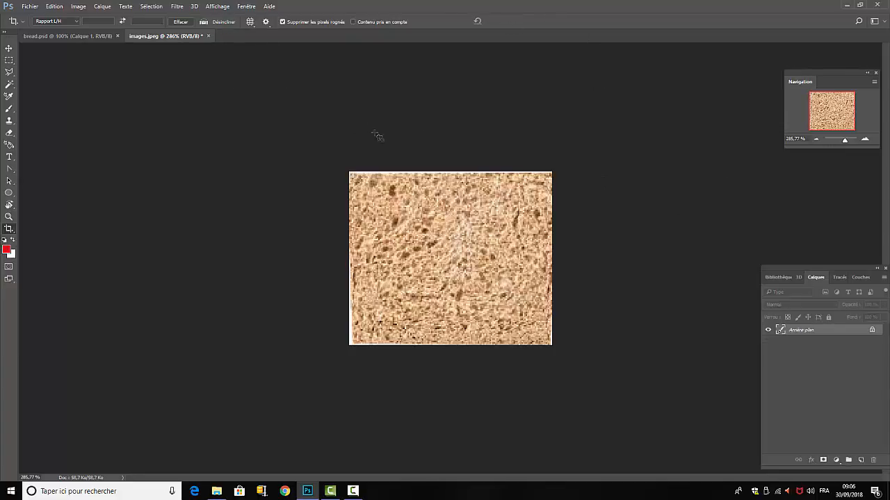
# Crop the crumb image slightly tighter to trim the leftover white edges
pyautogui.click(439, 171)
pyautogui.moveTo(450, 173); pyautogui.dragTo(448, 169)
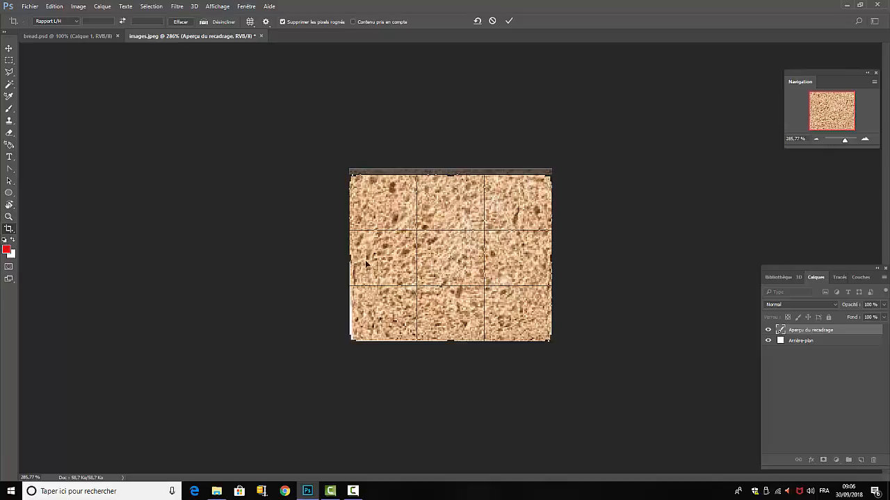
pyautogui.moveTo(353, 258); pyautogui.dragTo(347, 258)
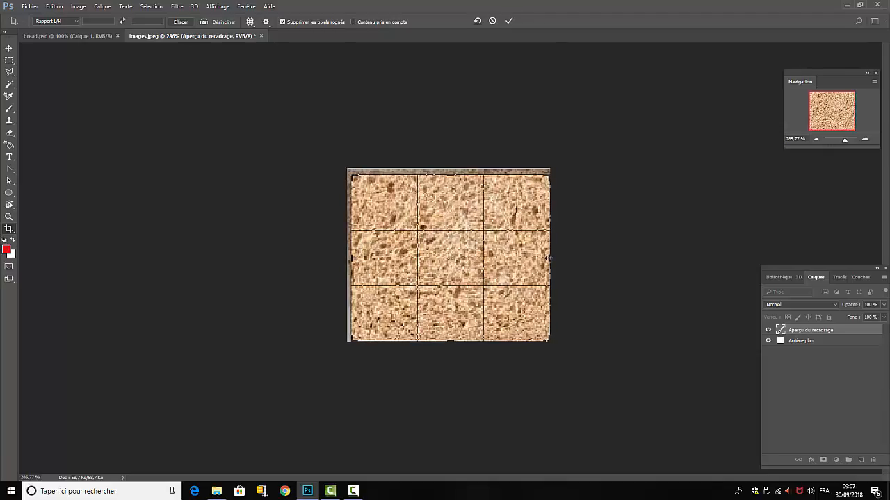
pyautogui.moveTo(548, 258); pyautogui.dragTo(549, 258)
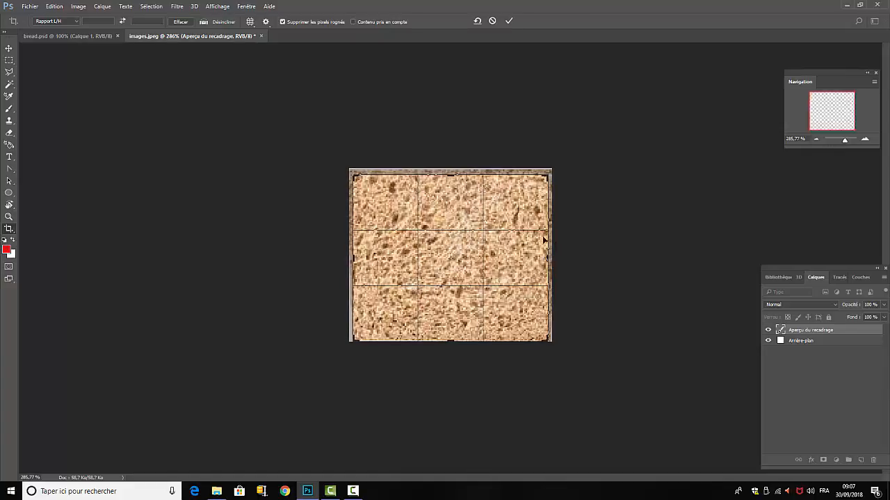
pyautogui.click(509, 21)
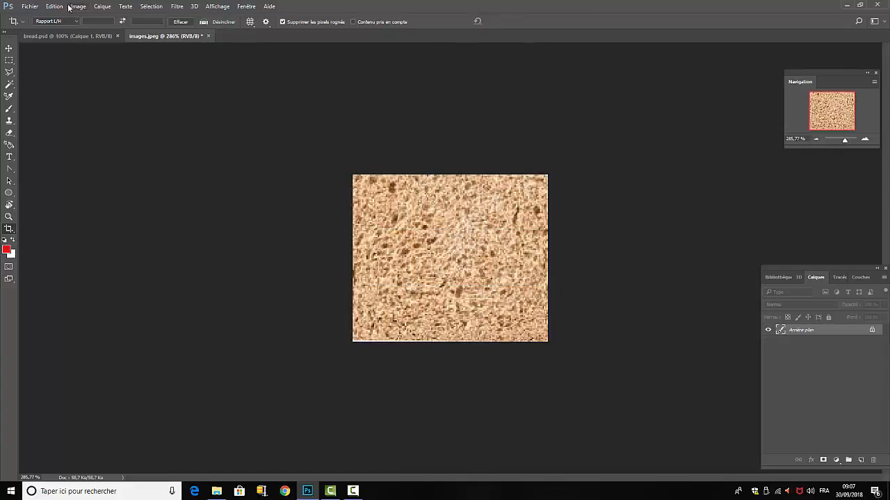
# Define the cropped crumb image as a pattern, replacing the suggested pattern name
pyautogui.click(54, 6)
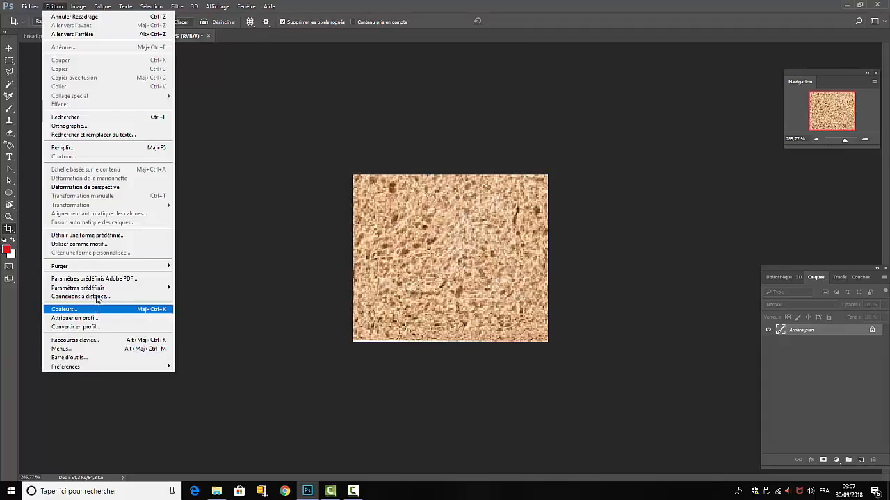
pyautogui.click(93, 246)
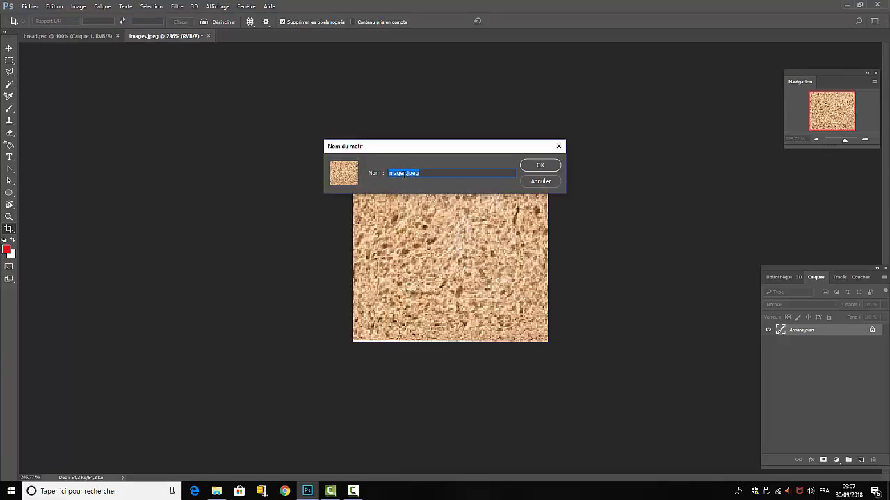
pyautogui.click(406, 171)
pyautogui.moveTo(406, 172); pyautogui.dragTo(383, 172)
pyautogui.write('m')
pyautogui.press('BackSpace')
pyautogui.click(541, 171)
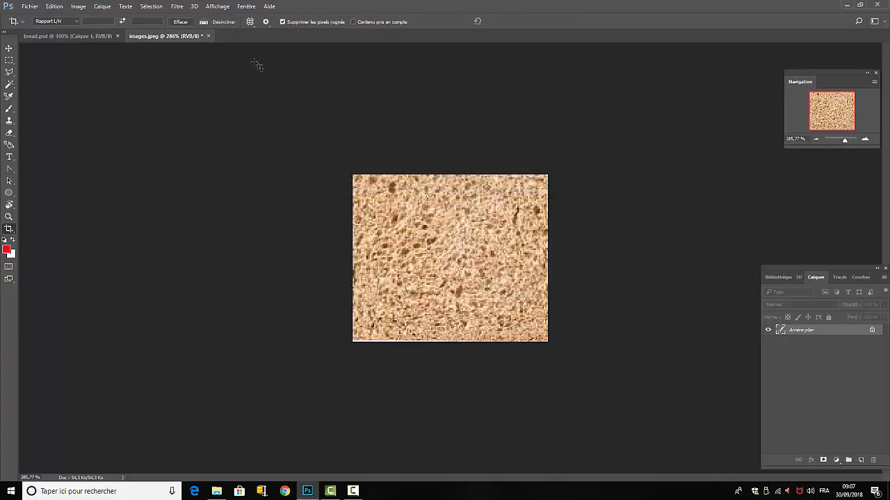
# Close images.jpeg without saving and open painmie-500x500.png from the textures folder
pyautogui.click(207, 36)
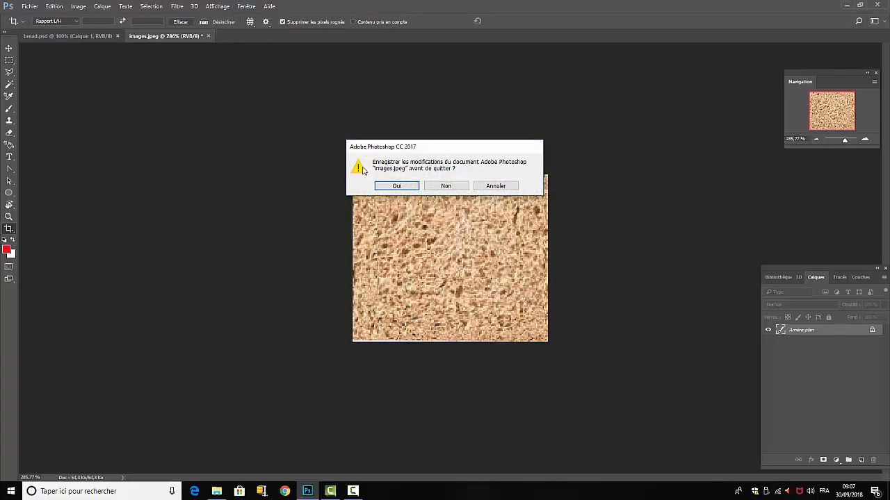
pyautogui.click(446, 187)
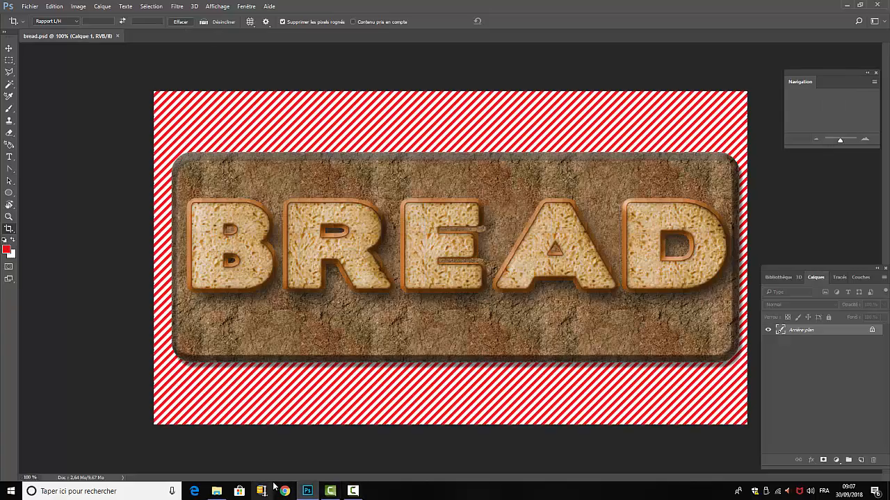
pyautogui.click(30, 7)
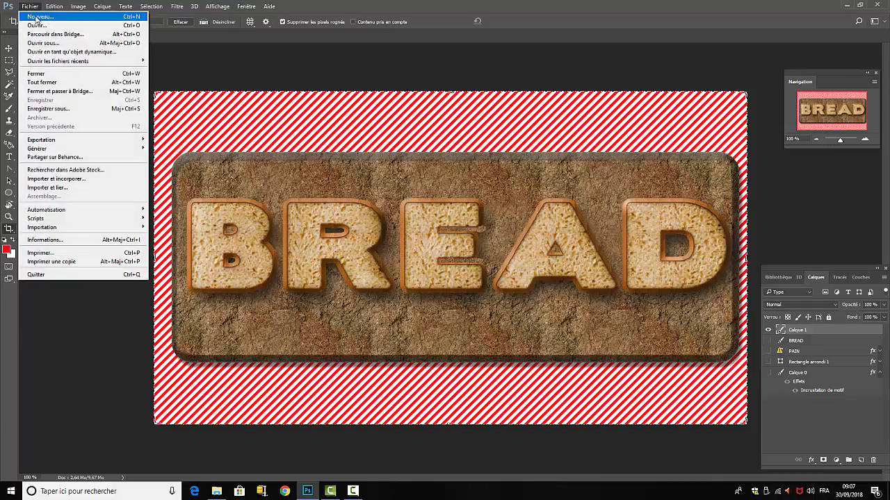
pyautogui.click(37, 27)
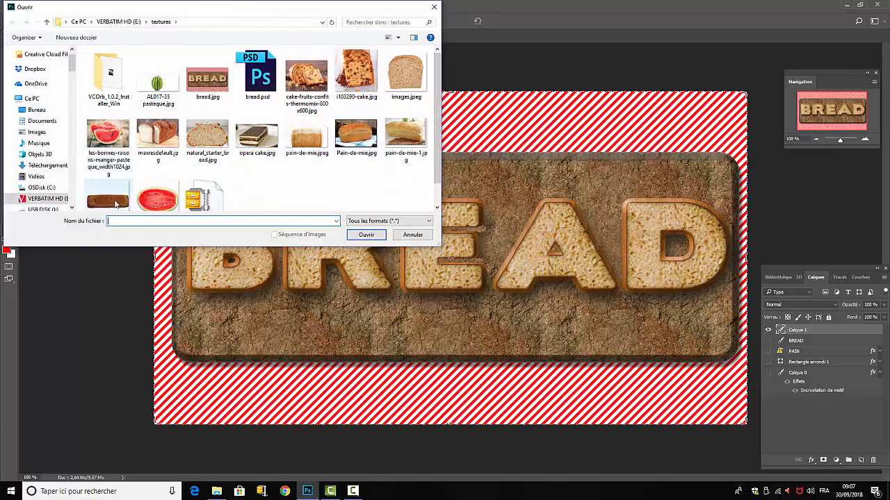
pyautogui.click(108, 200)
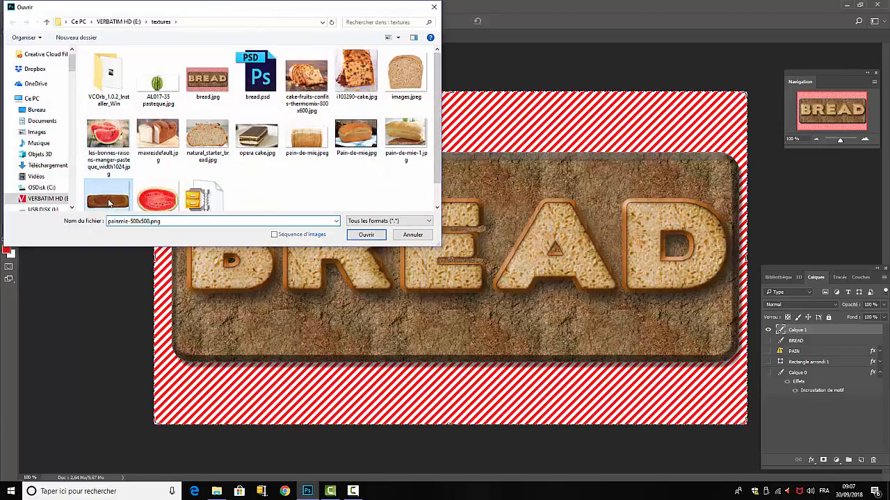
pyautogui.click(366, 234)
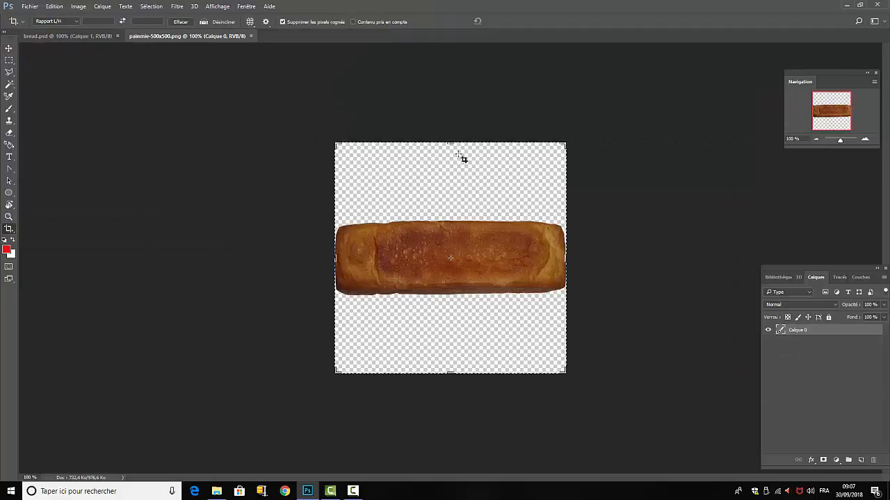
# Crop the loaf image on all four sides so that only the brown crust area remains
pyautogui.moveTo(451, 143); pyautogui.dragTo(448, 187)
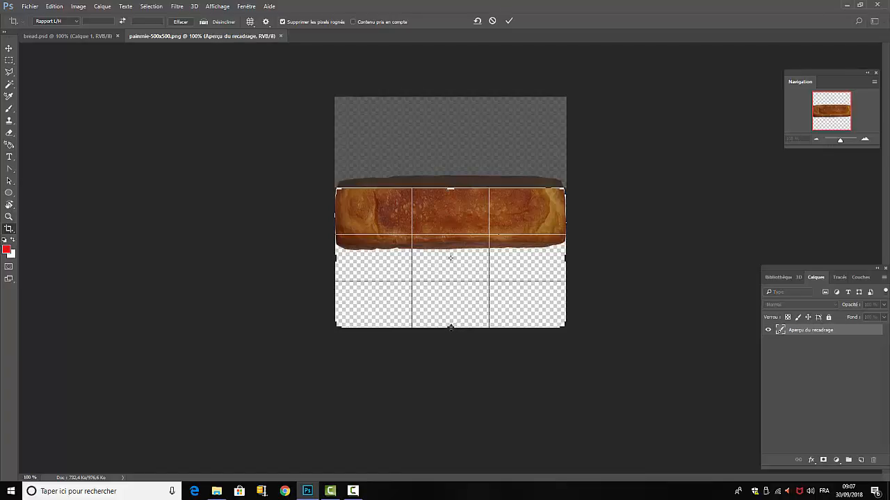
pyautogui.moveTo(452, 327); pyautogui.dragTo(452, 284)
pyautogui.moveTo(336, 258); pyautogui.dragTo(340, 258)
pyautogui.moveTo(563, 256); pyautogui.dragTo(552, 257)
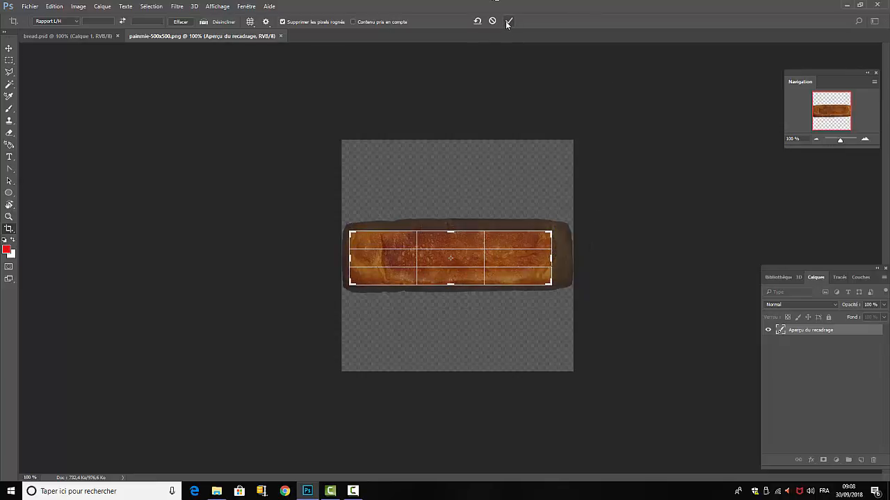
pyautogui.click(507, 22)
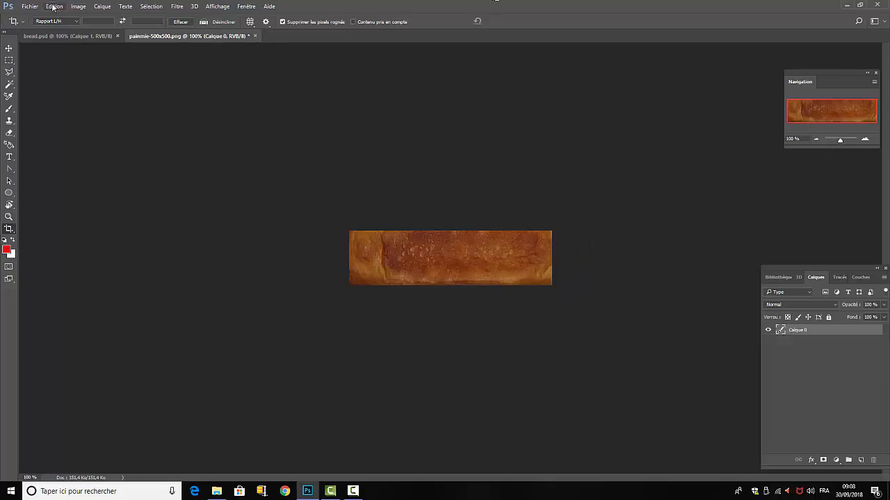
# Define the cropped crust image as a pattern named croute.png
pyautogui.click(53, 8)
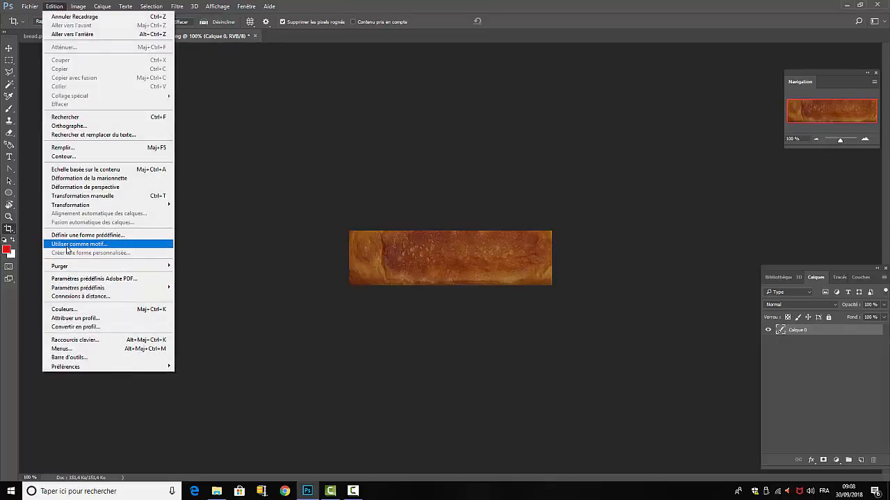
pyautogui.click(80, 244)
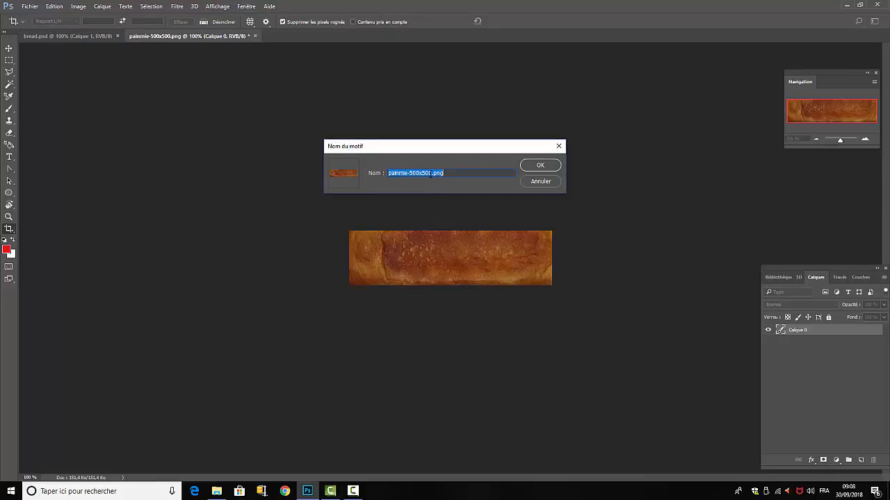
pyautogui.moveTo(432, 173); pyautogui.dragTo(364, 172)
pyautogui.write('croute')
pyautogui.press('Return')
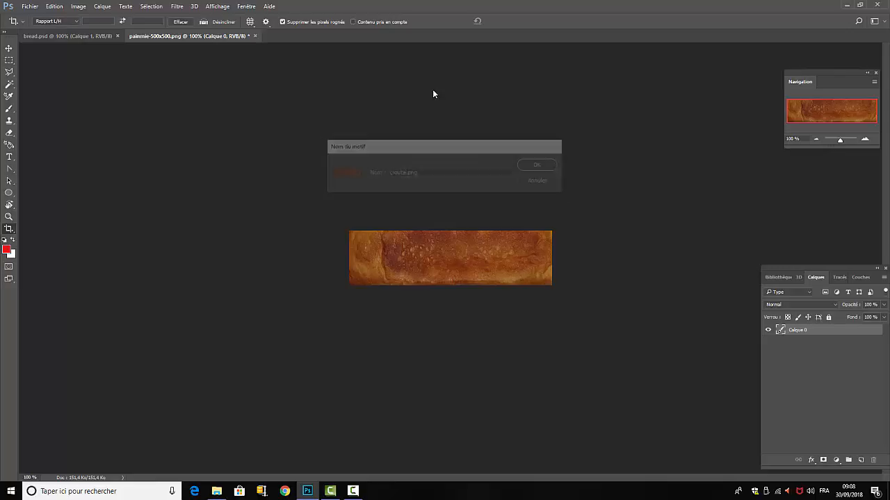
# Close painmie-500x500.png without saving and create a new 1280 x 720 px document from the HDV/HDTV 720p preset
pyautogui.click(255, 35)
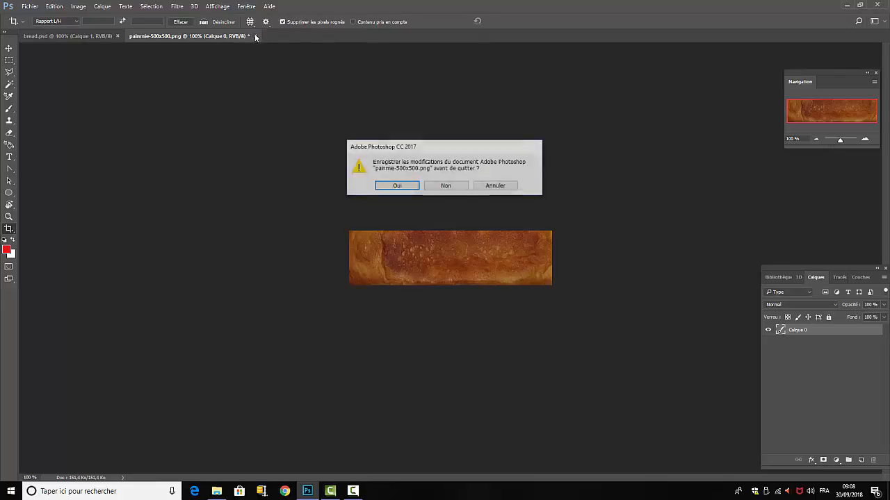
pyautogui.click(448, 188)
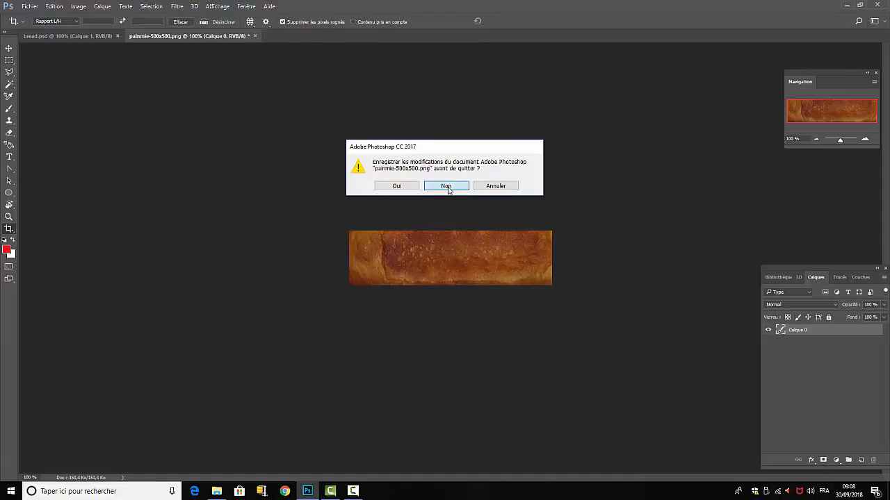
pyautogui.click(29, 7)
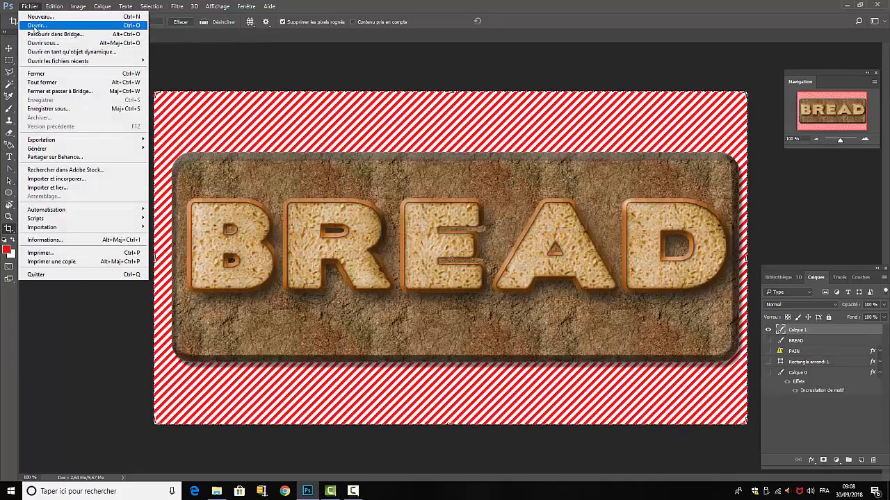
pyautogui.click(39, 16)
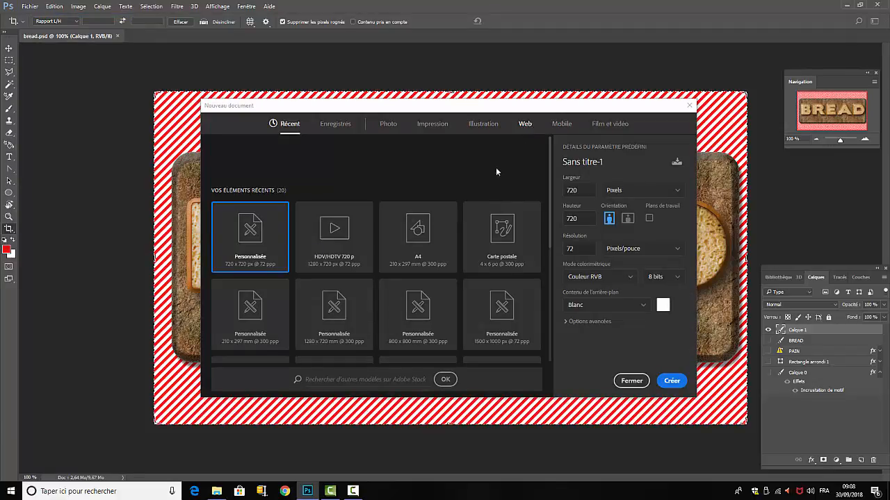
pyautogui.click(336, 236)
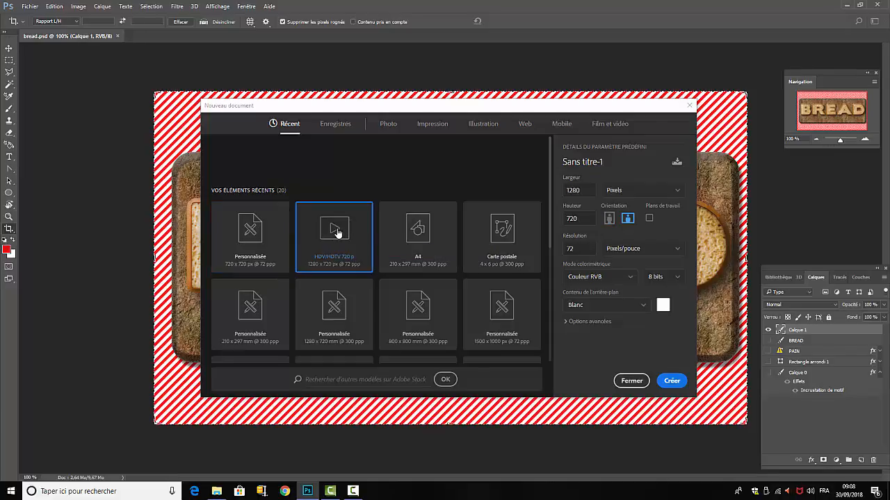
pyautogui.click(672, 381)
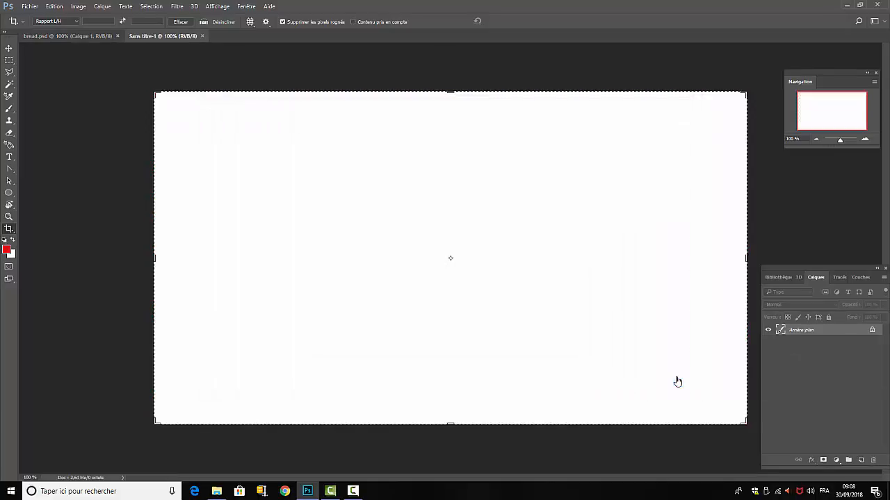
# Add a horizontal text reading PAIN on the blank canvas
pyautogui.click(9, 49)
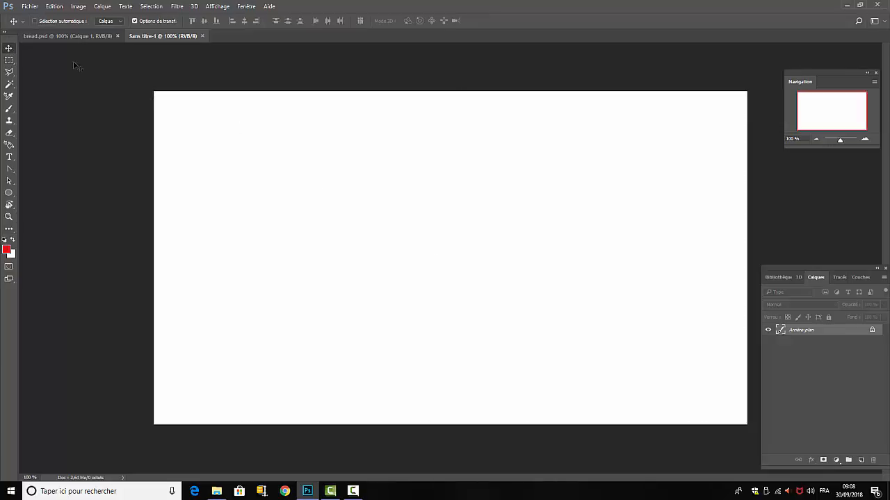
pyautogui.click(9, 158)
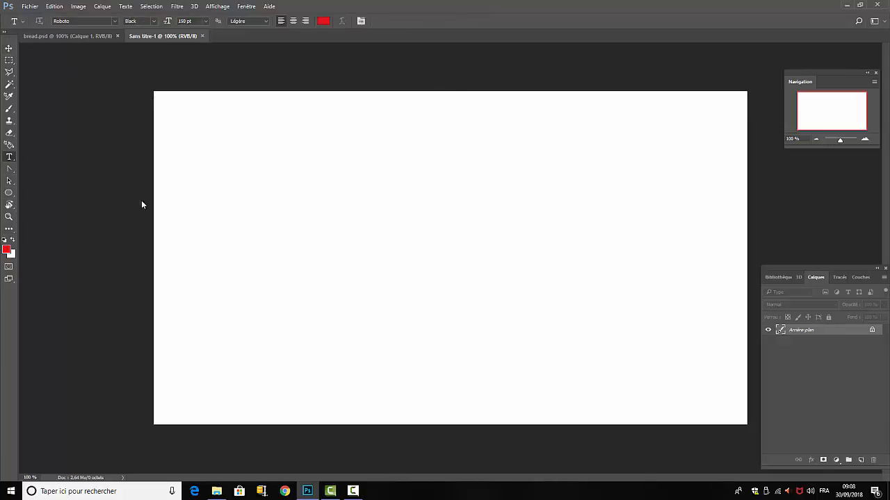
pyautogui.click(258, 262)
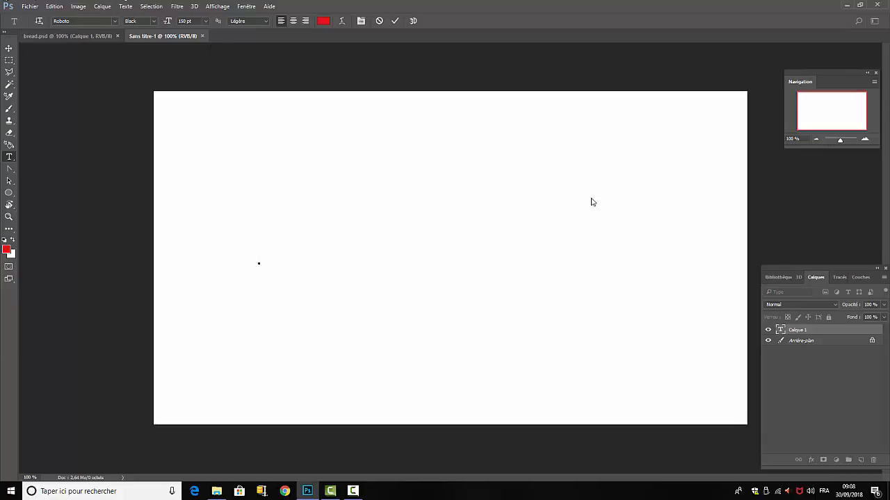
pyautogui.write('PAI')
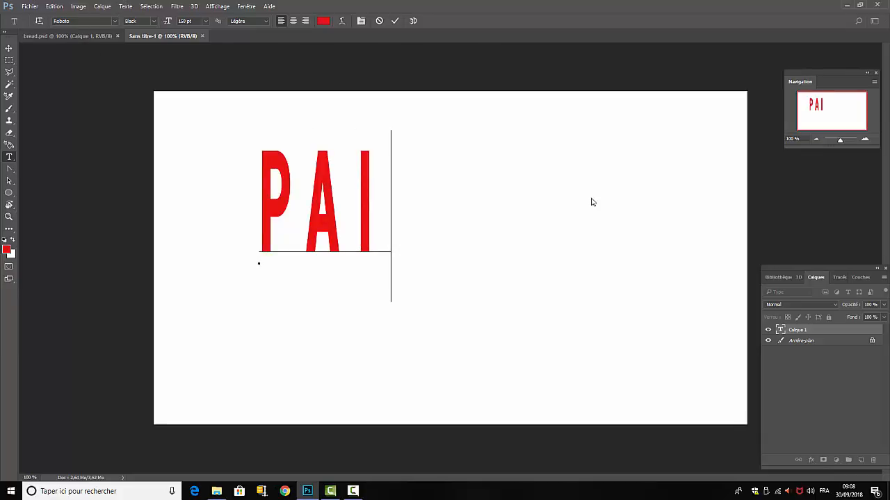
pyautogui.write('N')
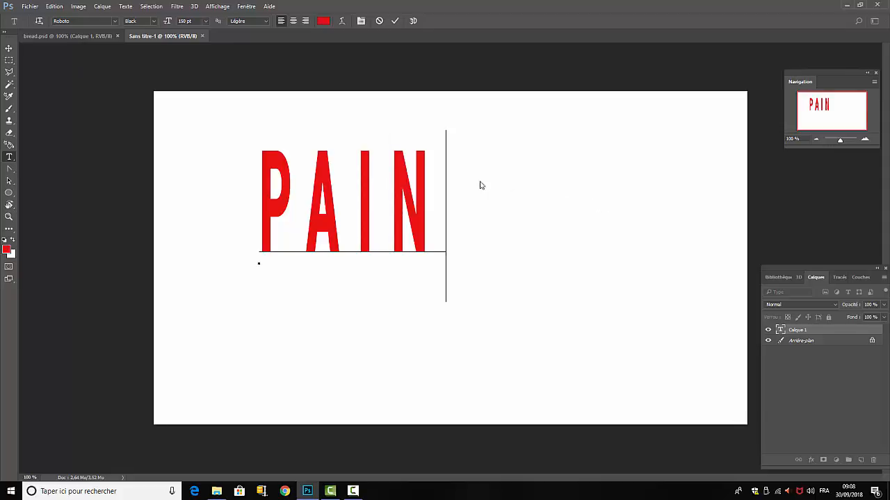
# Change the font of the whole word PAIN to Blackoak Std
pyautogui.moveTo(441, 179); pyautogui.dragTo(232, 157)
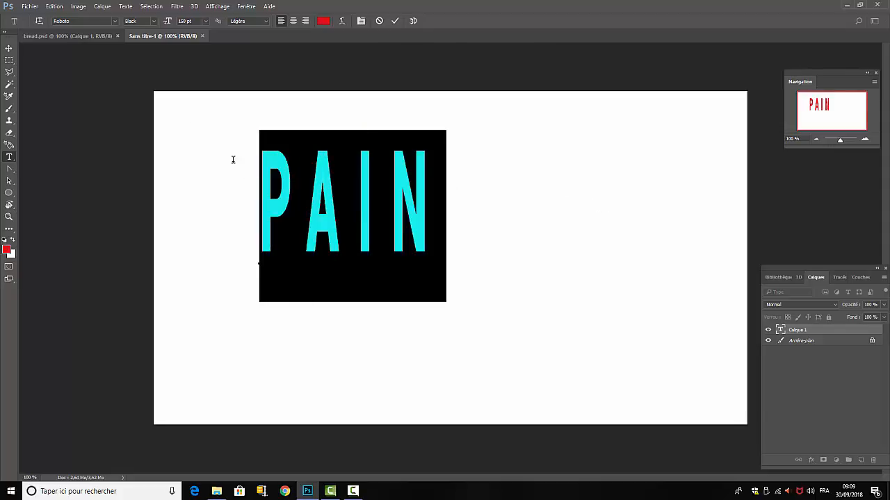
pyautogui.click(114, 22)
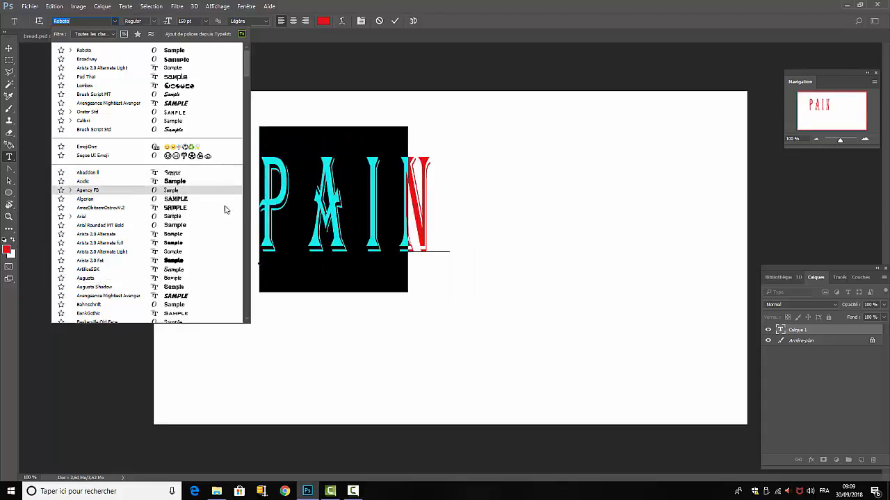
pyautogui.scroll(-2, 212, 224)
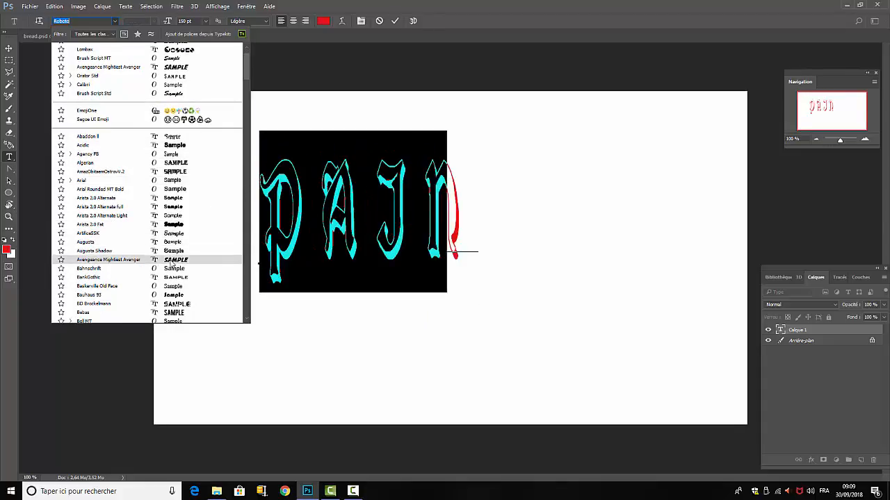
pyautogui.scroll(-3, 174, 264)
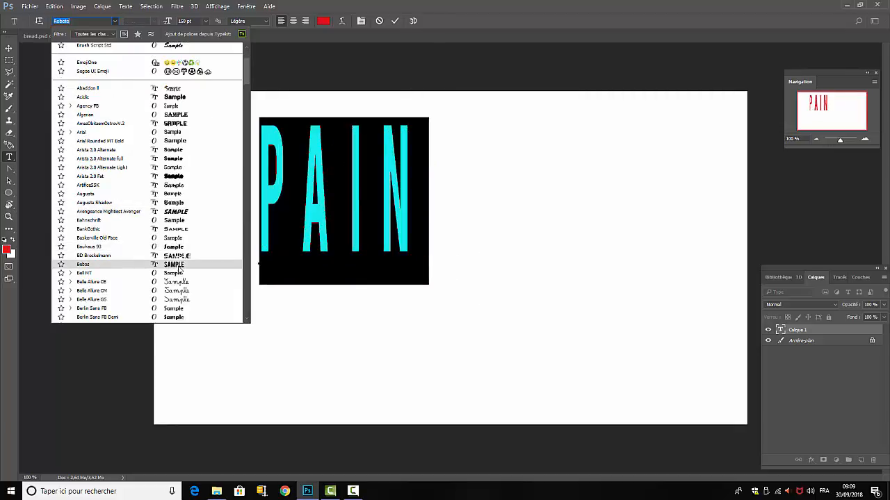
pyautogui.scroll(-2, 179, 268)
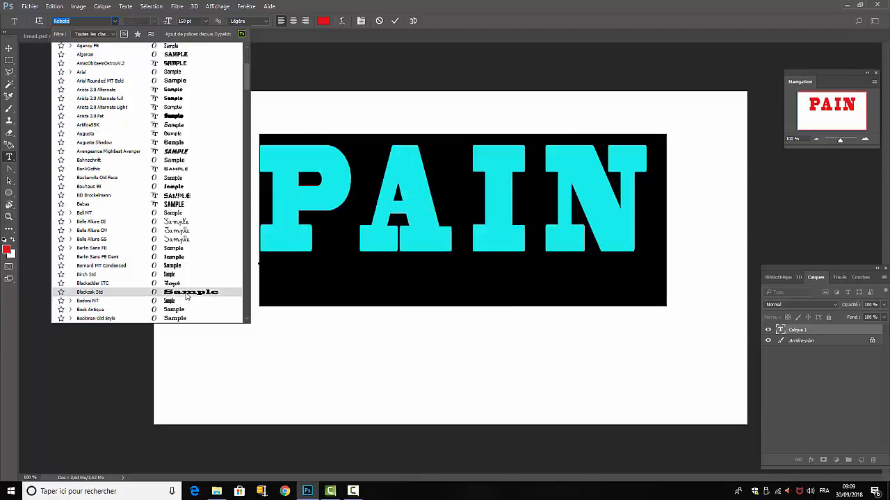
pyautogui.click(186, 296)
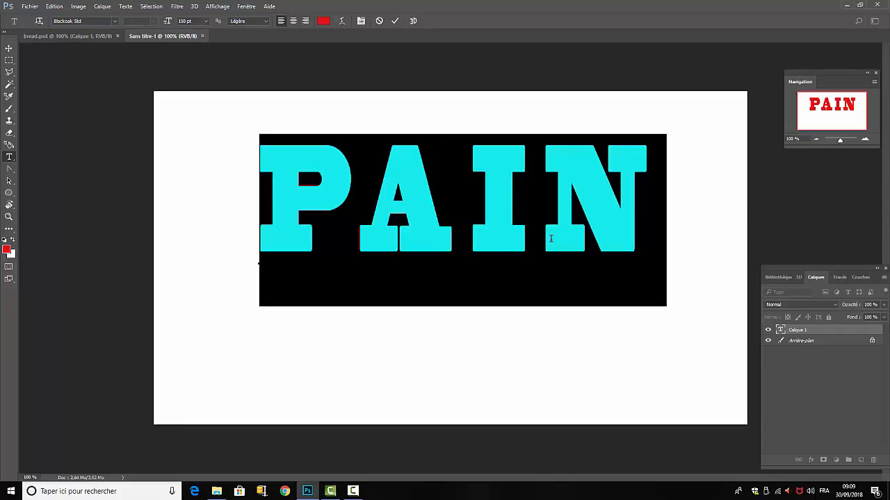
# Set the tracking of the word PAIN to 520 and commit the text
pyautogui.click(361, 21)
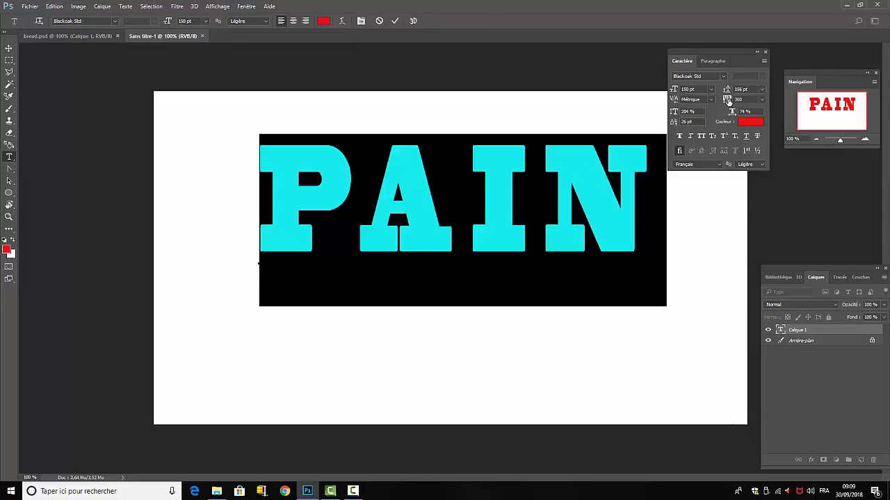
pyautogui.moveTo(728, 101)
pyautogui.mouseDown()
pyautogui.moveTo(743, 100)
pyautogui.moveTo(732, 102)
pyautogui.mouseUp()
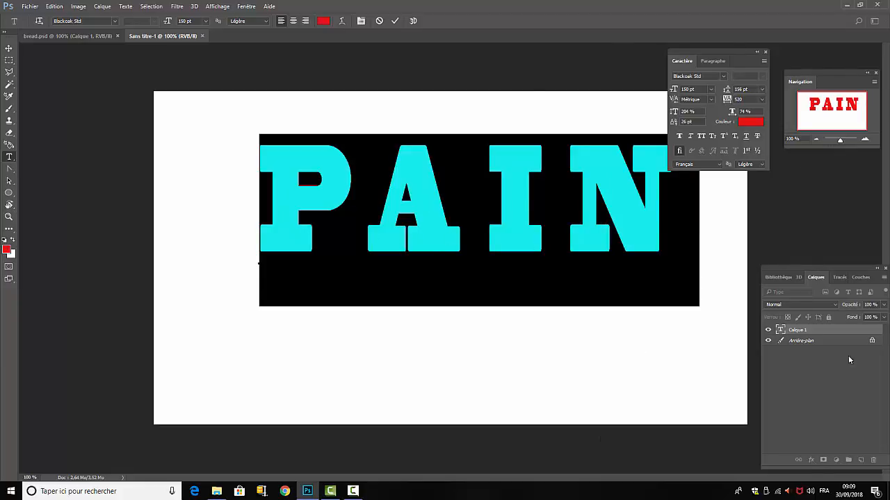
pyautogui.click(840, 382)
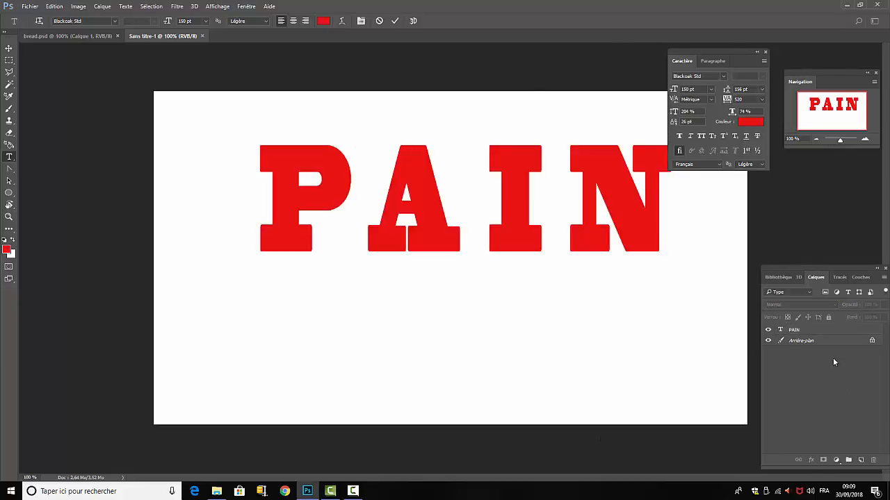
pyautogui.moveTo(739, 52); pyautogui.dragTo(744, 24)
pyautogui.click(765, 23)
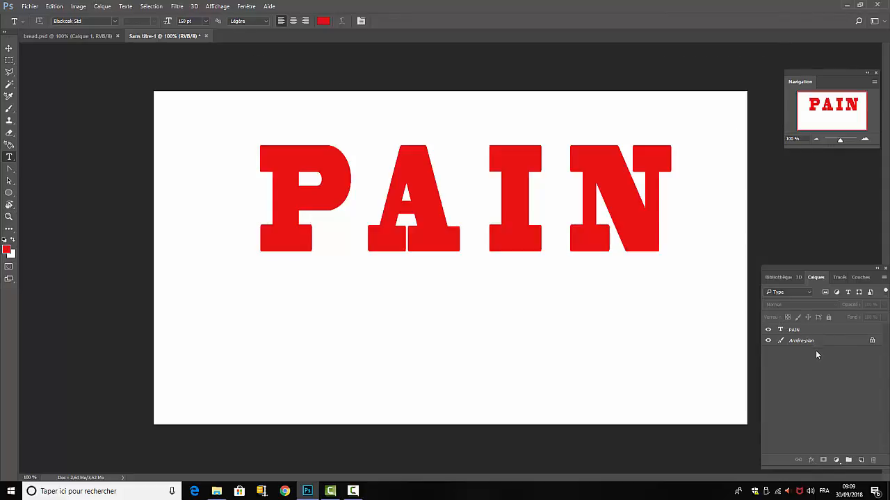
# Centre the PAIN text layer vertically and horizontally on the canvas using a full-canvas selection, clearing the selection at the end
pyautogui.click(150, 7)
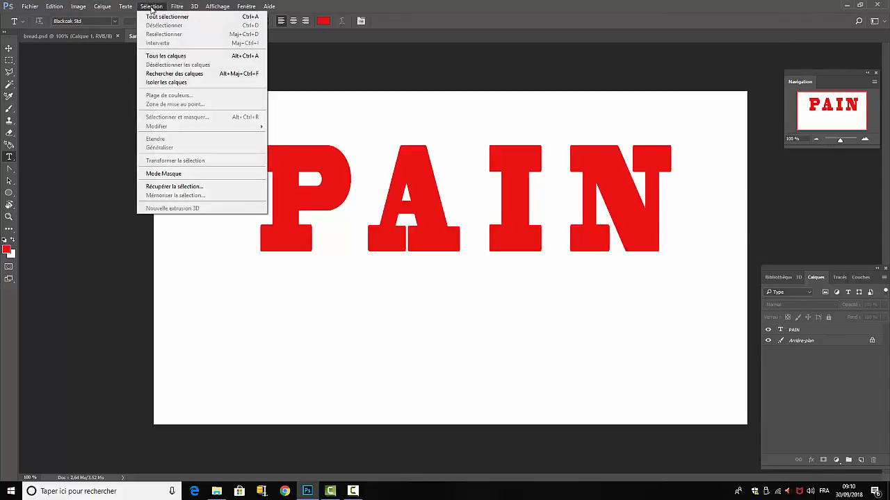
pyautogui.click(157, 17)
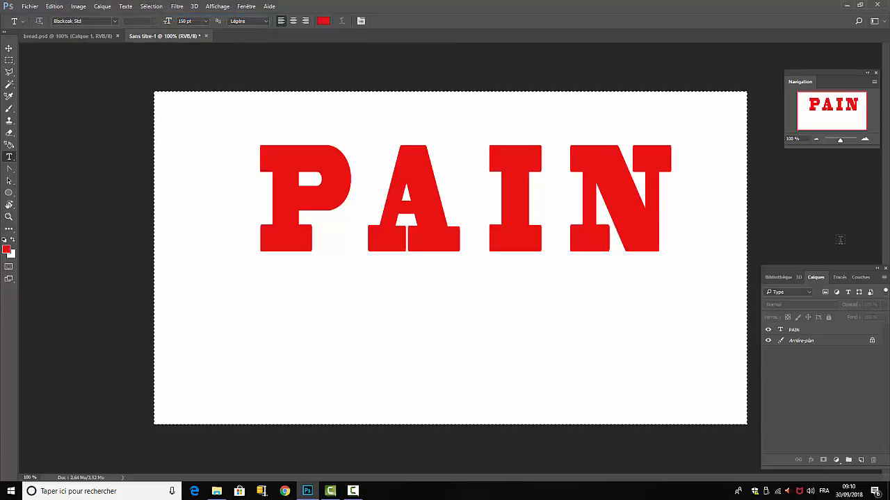
pyautogui.click(816, 330)
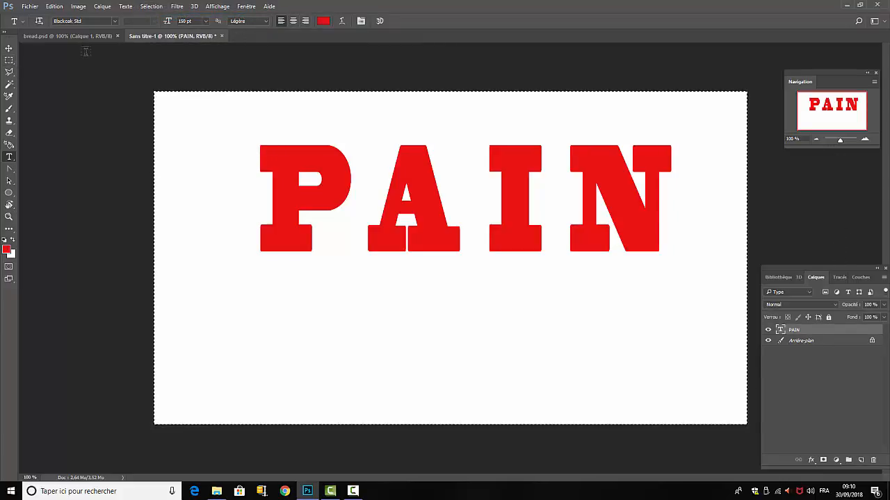
pyautogui.click(9, 48)
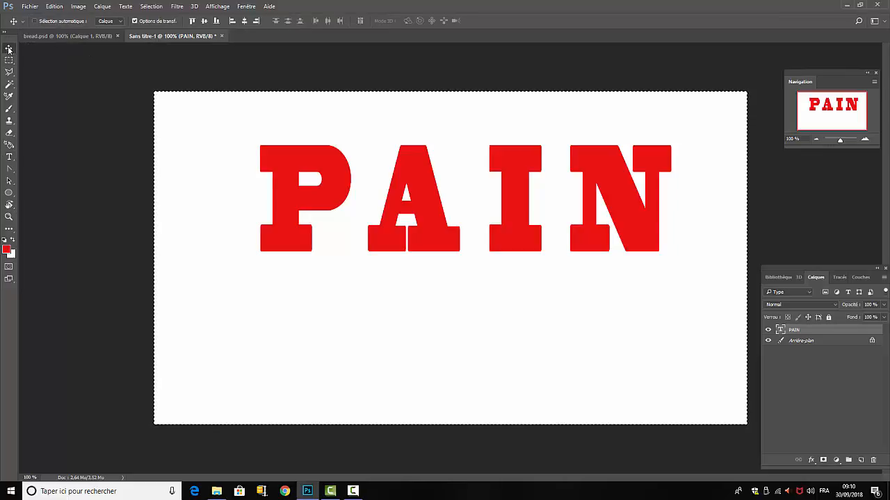
pyautogui.click(205, 21)
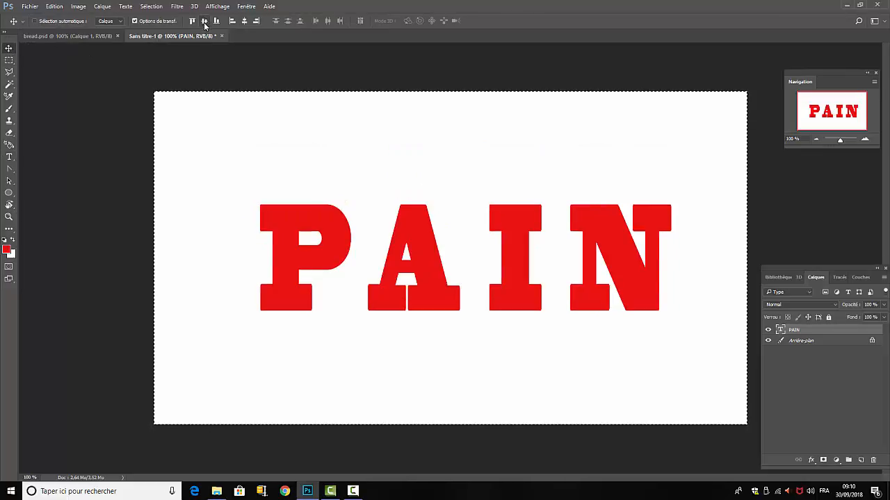
pyautogui.click(244, 21)
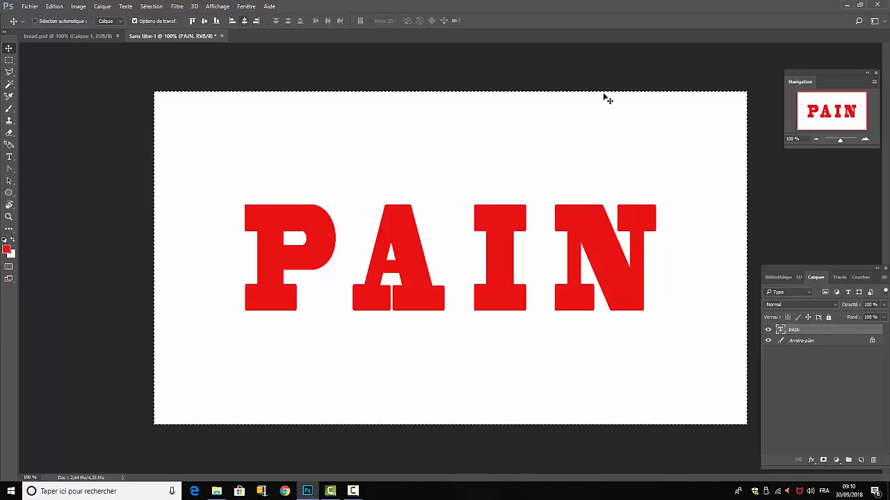
pyautogui.click(152, 7)
pyautogui.click(159, 26)
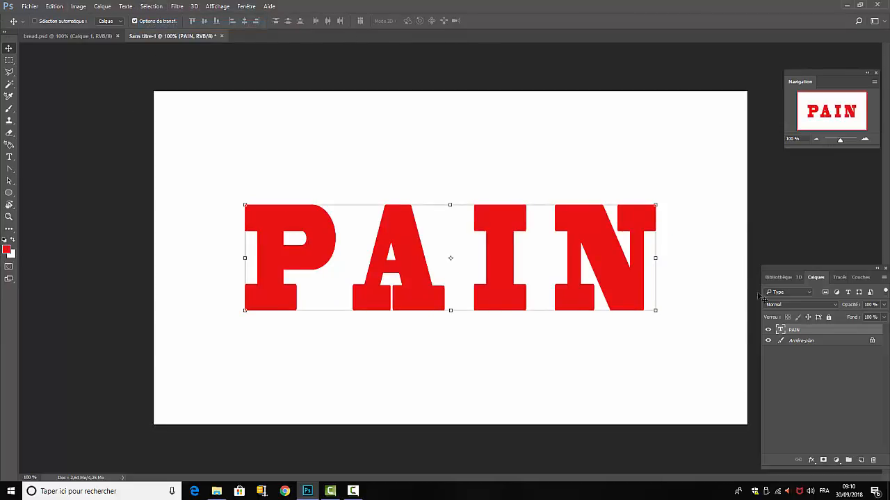
pyautogui.click(811, 376)
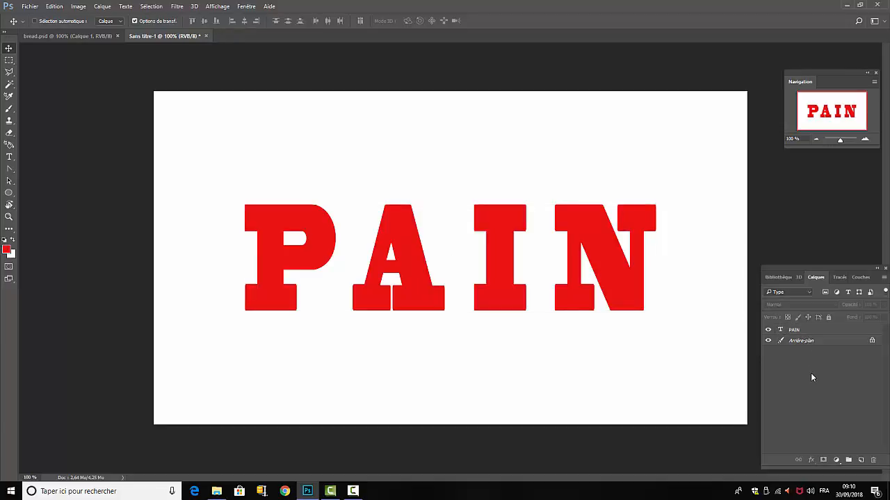
# Add a Bevel & Emboss (Biseautage & estampage) effect to the PAIN text layer with the style Contour de l'estampage
pyautogui.click(798, 331)
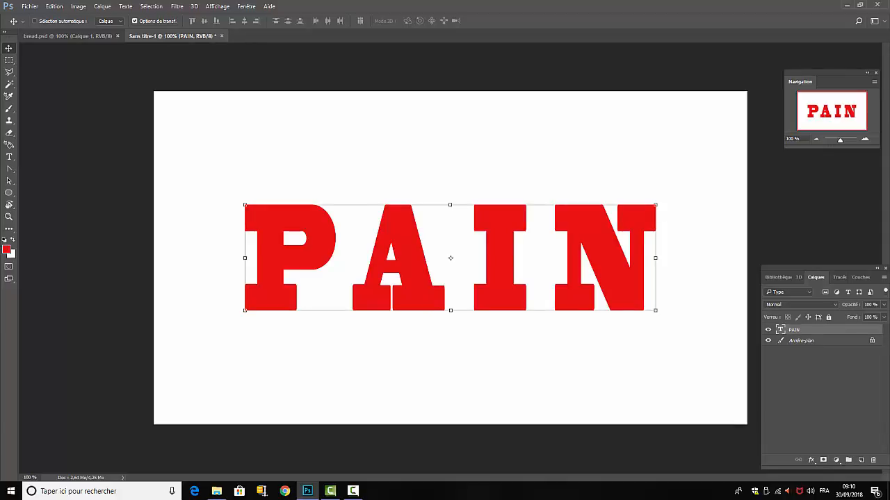
pyautogui.click(103, 6)
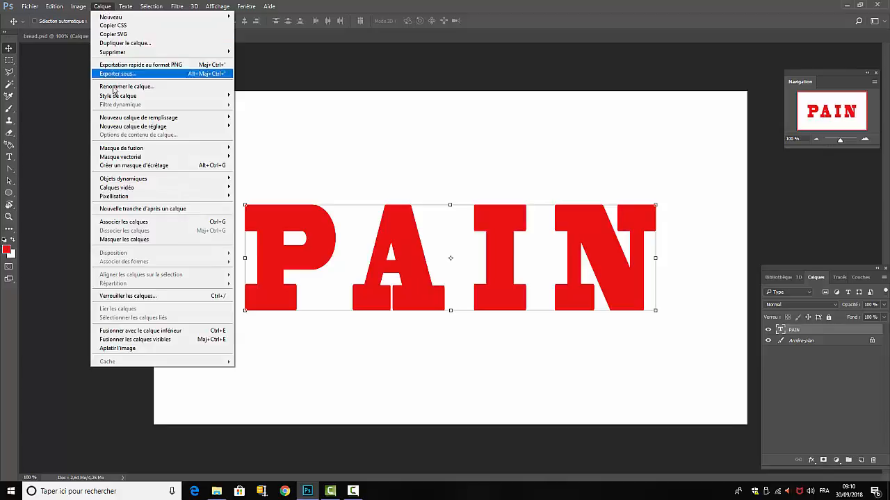
pyautogui.moveTo(218, 94)
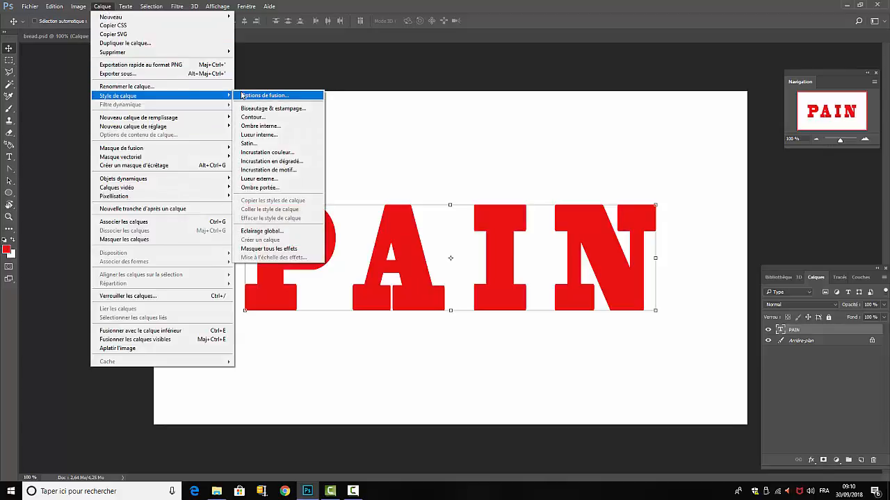
pyautogui.click(264, 95)
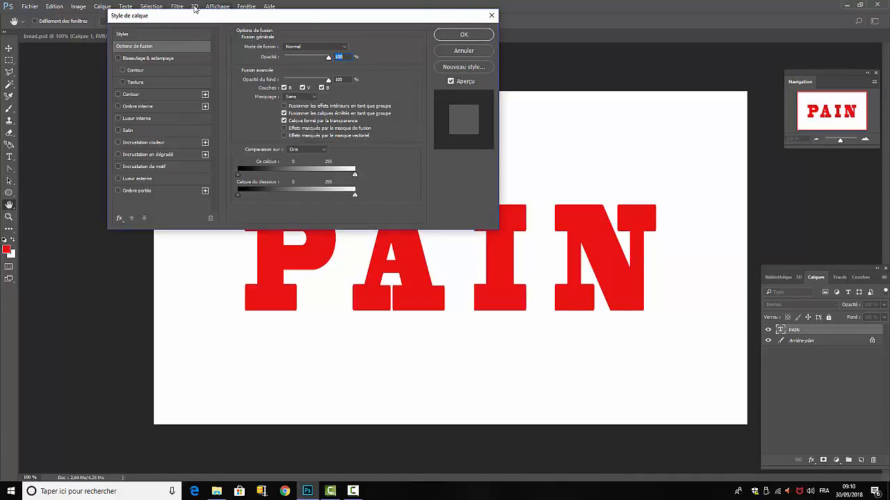
pyautogui.click(119, 59)
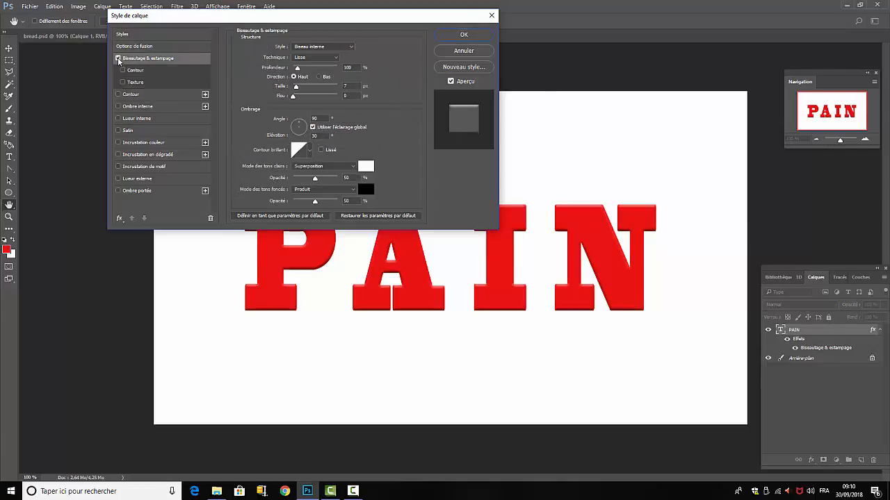
pyautogui.click(349, 46)
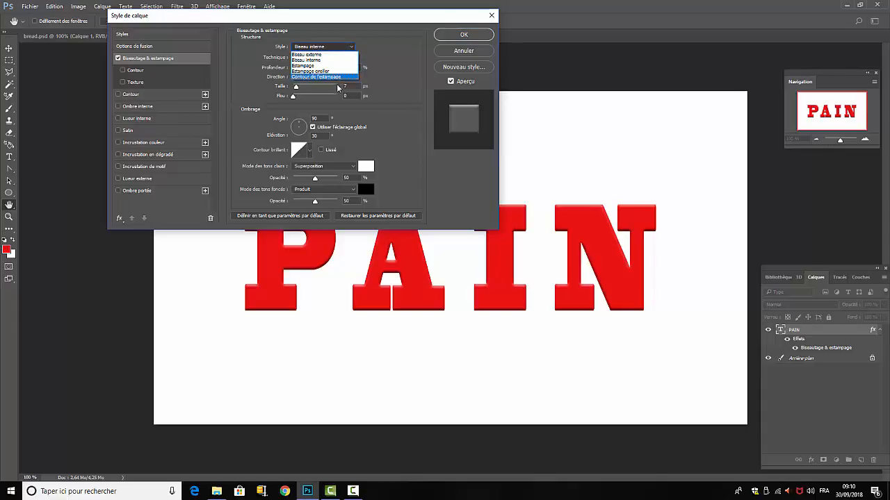
pyautogui.click(331, 77)
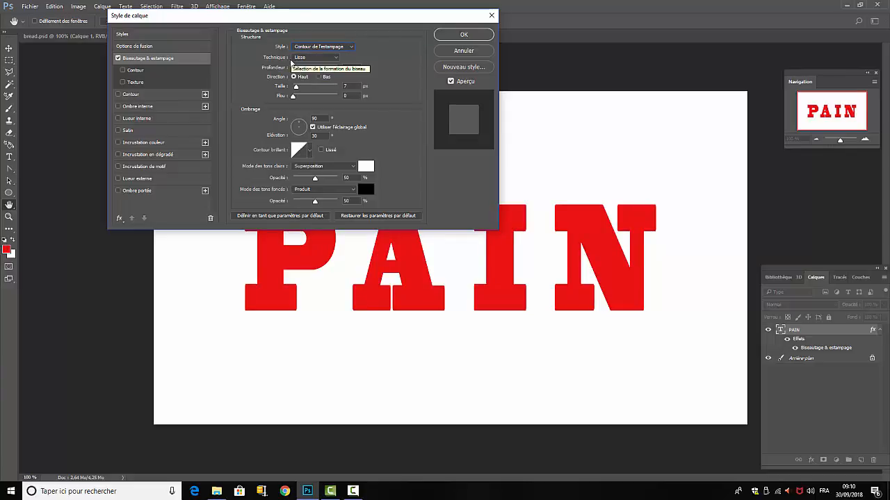
# Set the bevel size to 24 px and its shading angle to 120°
pyautogui.click(342, 85)
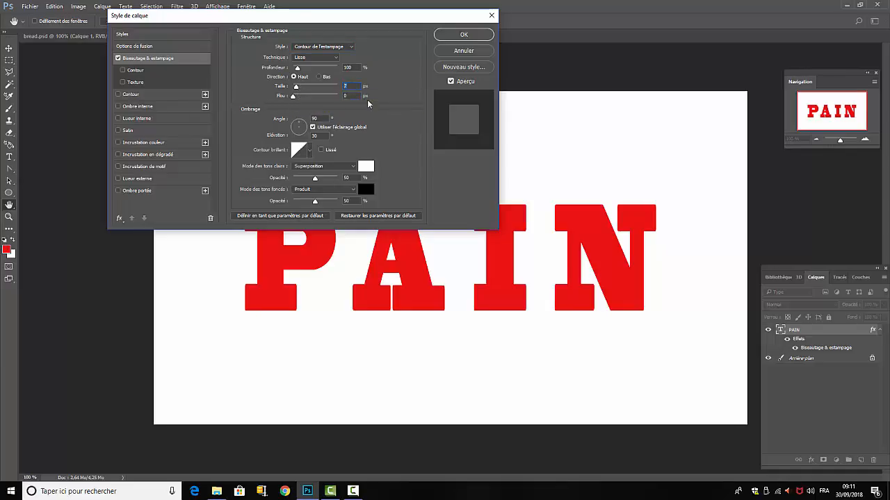
pyautogui.write('24')
pyautogui.click(317, 119)
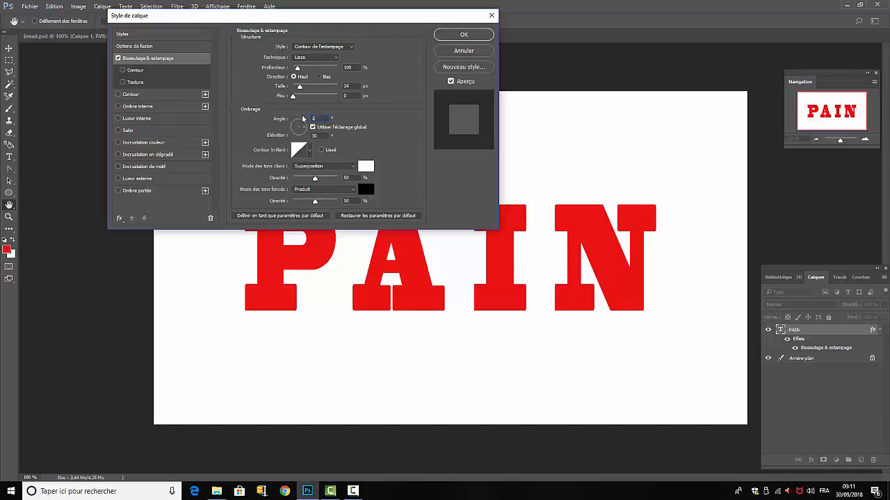
pyautogui.write('120')
# Set the bevel's highlight opacity to 39% and its shadow opacity to 55%
pyautogui.click(346, 177)
pyautogui.write('3')
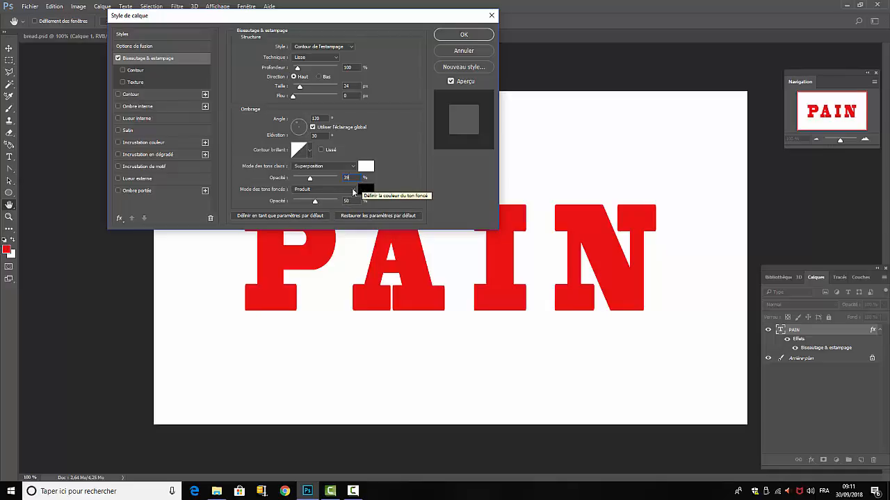
pyautogui.click(347, 201)
pyautogui.doubleClick(351, 201)
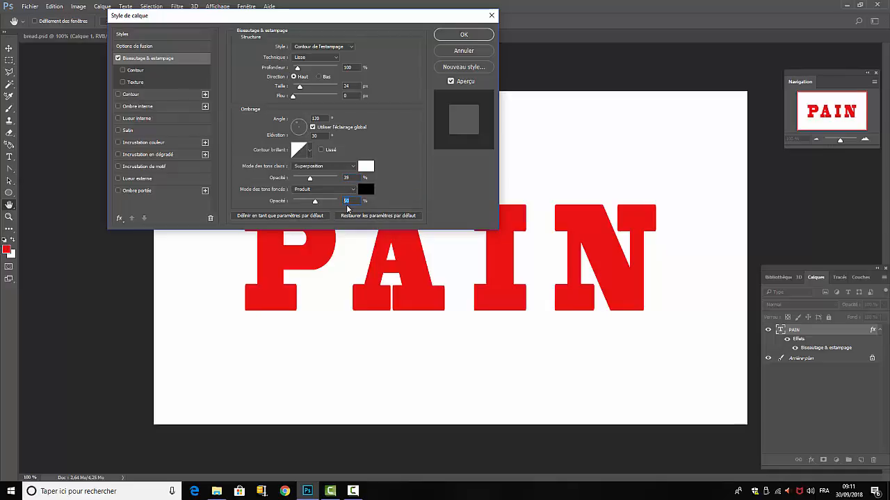
pyautogui.write('55')
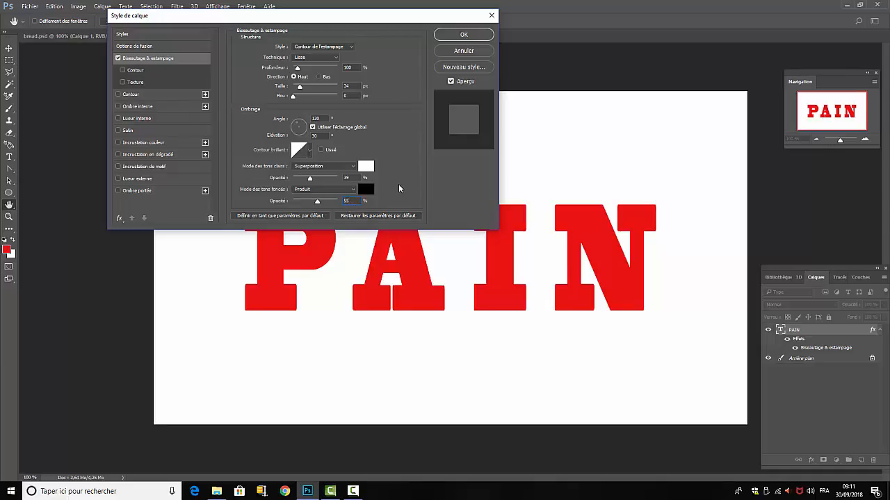
# Enable the bevel's Texture option with a scale of 33% and a relief depth of 26%
pyautogui.click(122, 82)
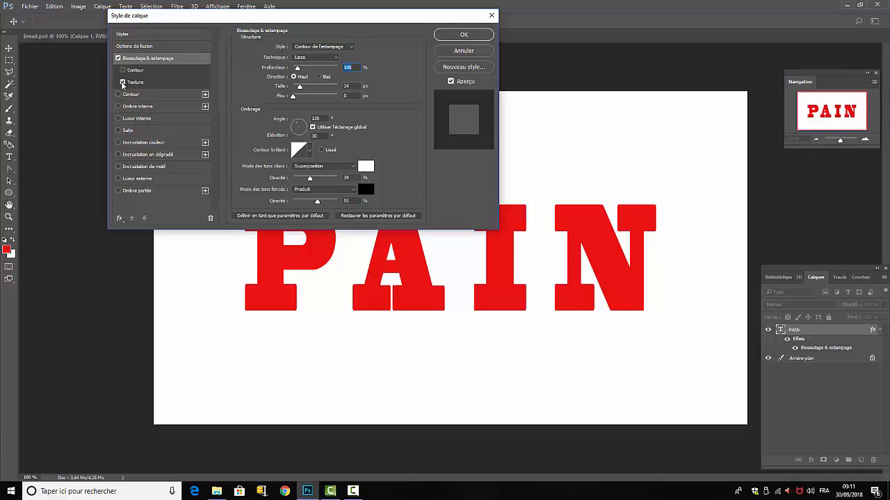
pyautogui.click(136, 83)
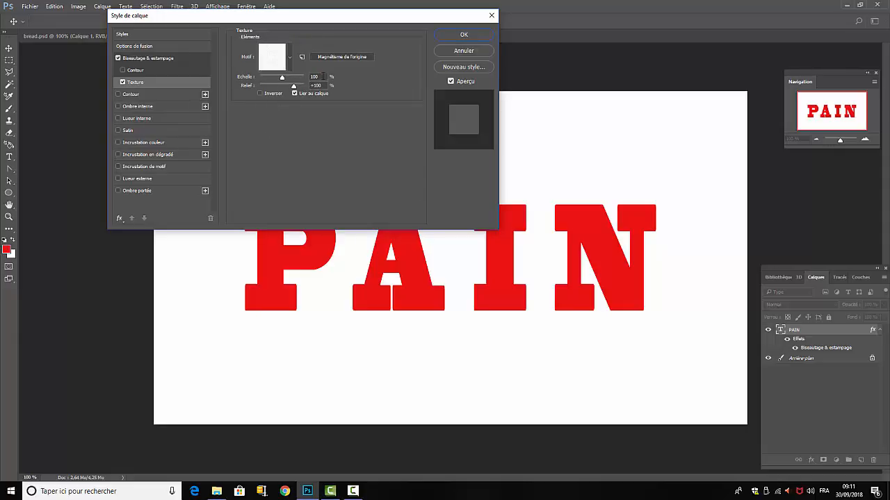
pyautogui.click(316, 77)
pyautogui.write('33')
pyautogui.click(319, 85)
pyautogui.write('20')
# Choose the brown crust pattern as the bevel texture's motif
pyautogui.click(290, 58)
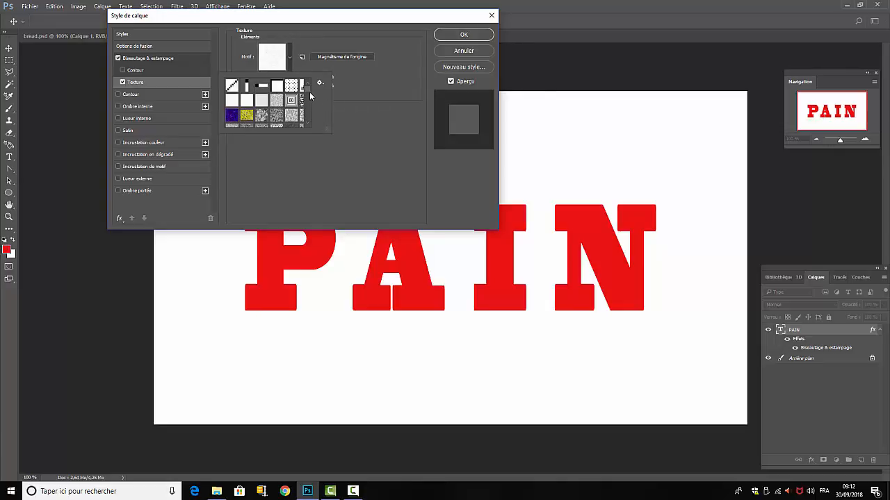
pyautogui.moveTo(308, 89); pyautogui.dragTo(306, 118)
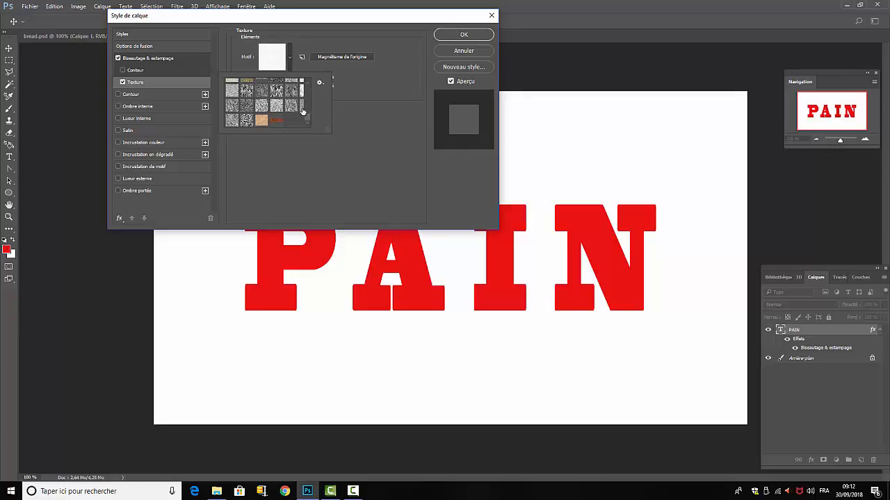
pyautogui.click(276, 121)
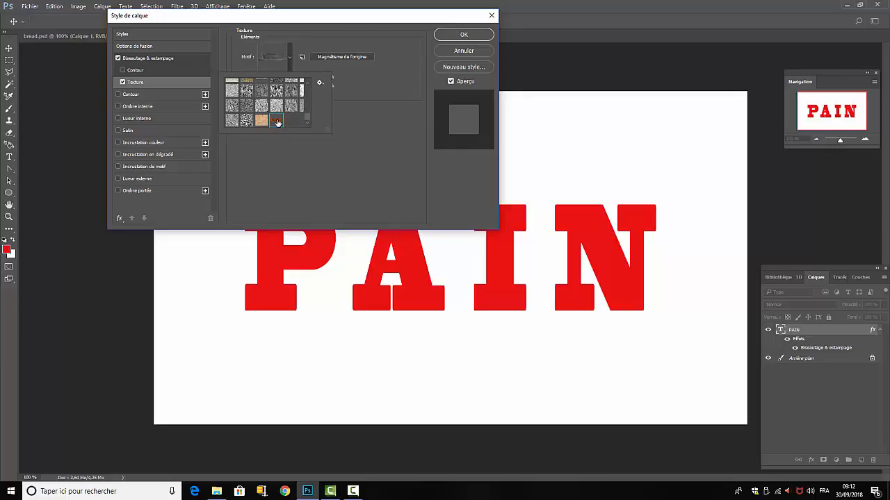
pyautogui.click(346, 165)
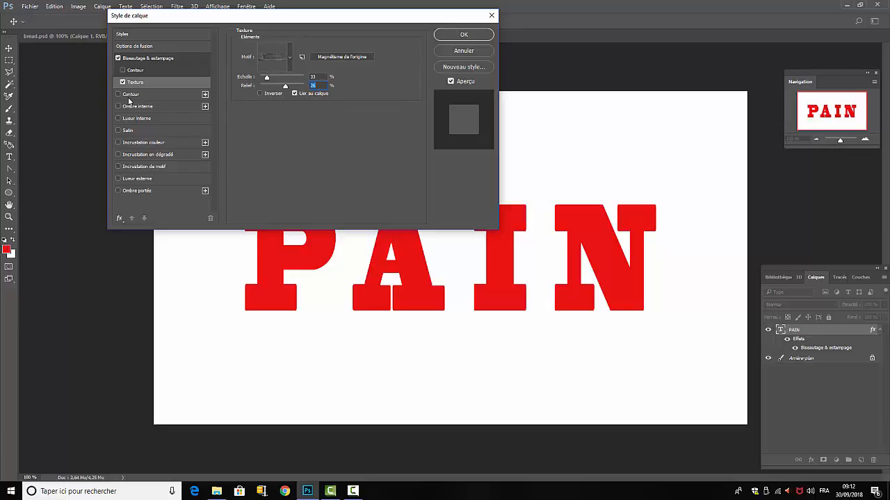
# Add a stroke (Contour) effect to the PAIN text with a size of 5 px and the position Extérieur
pyautogui.click(118, 94)
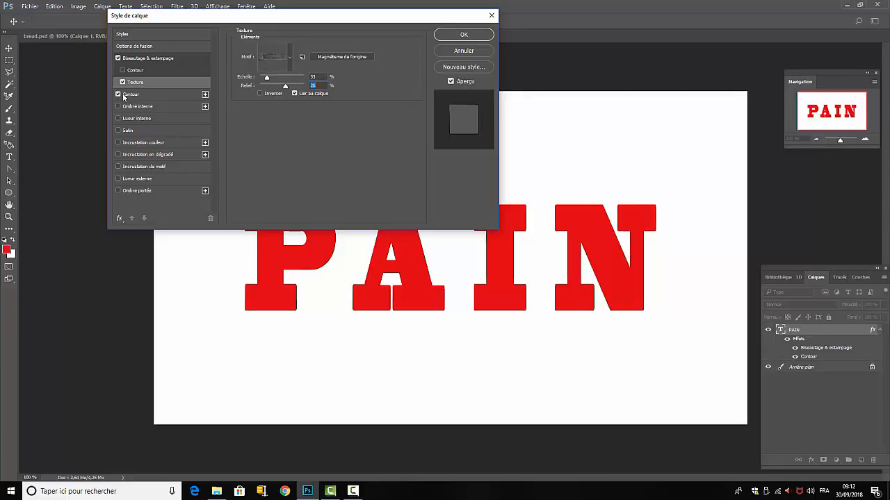
pyautogui.click(130, 94)
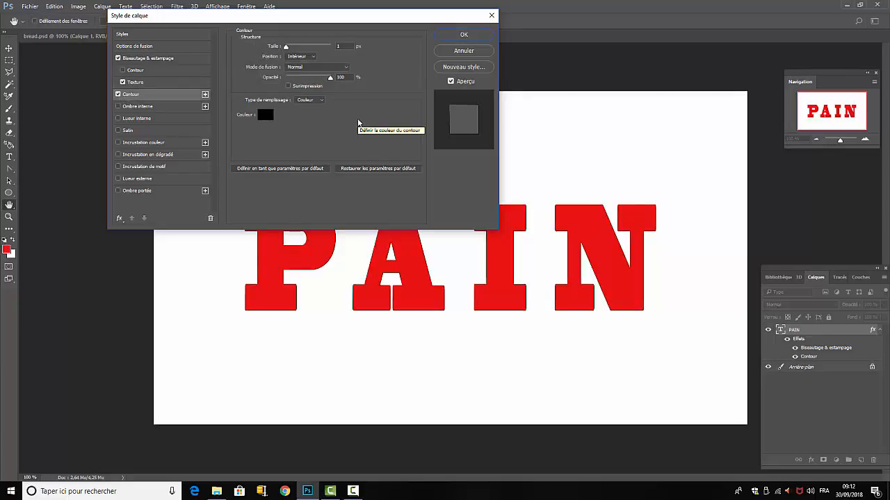
pyautogui.click(348, 46)
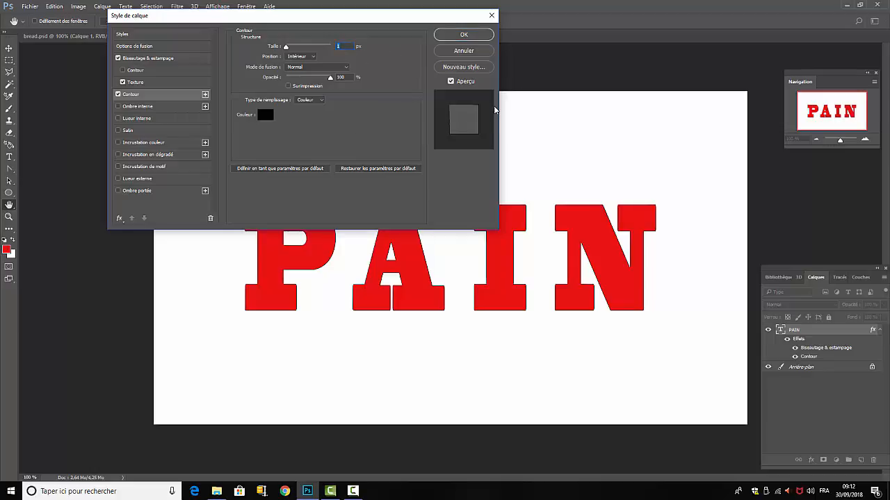
pyautogui.write('5')
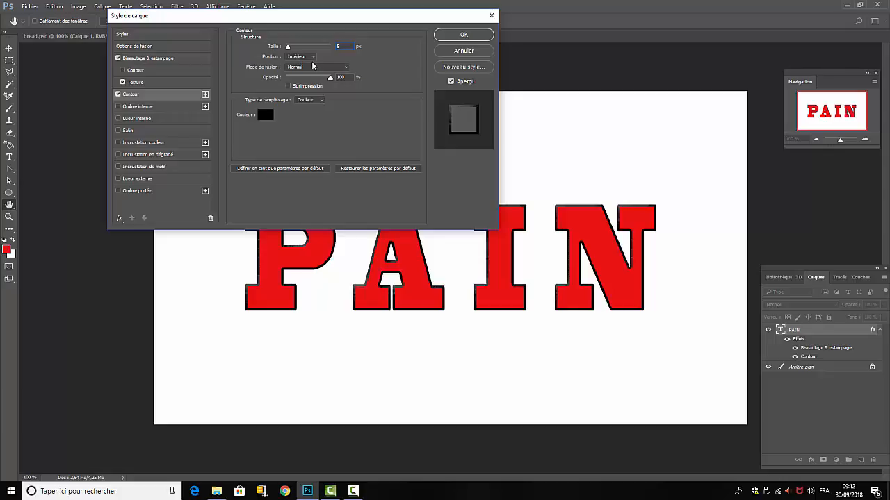
pyautogui.click(313, 57)
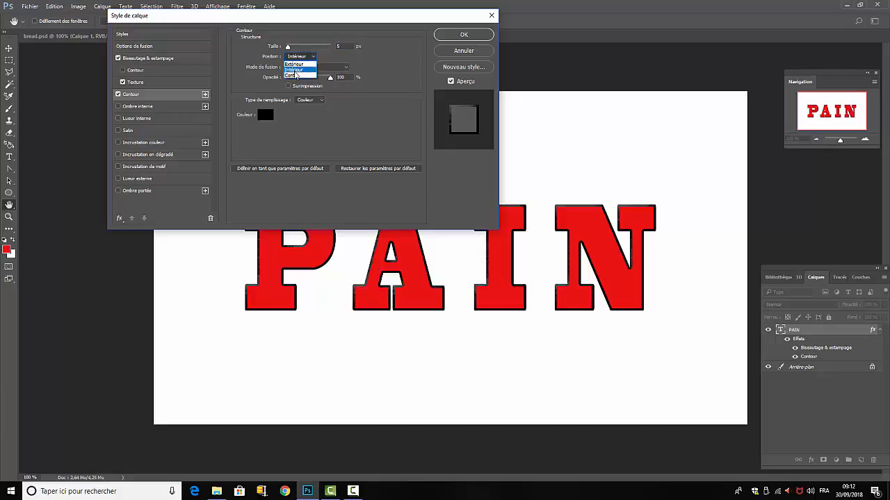
pyautogui.click(293, 64)
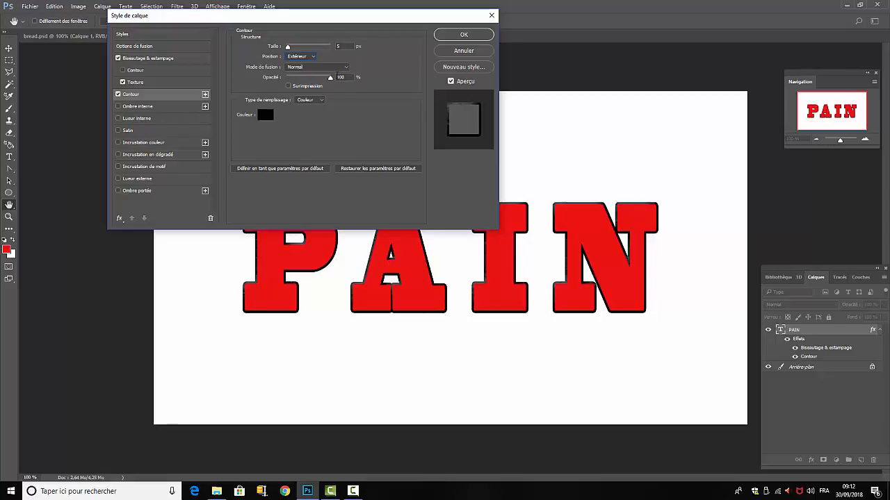
# Fill the stroke with the brown crust pattern using the Motif fill type, scaled to 23%
pyautogui.click(321, 104)
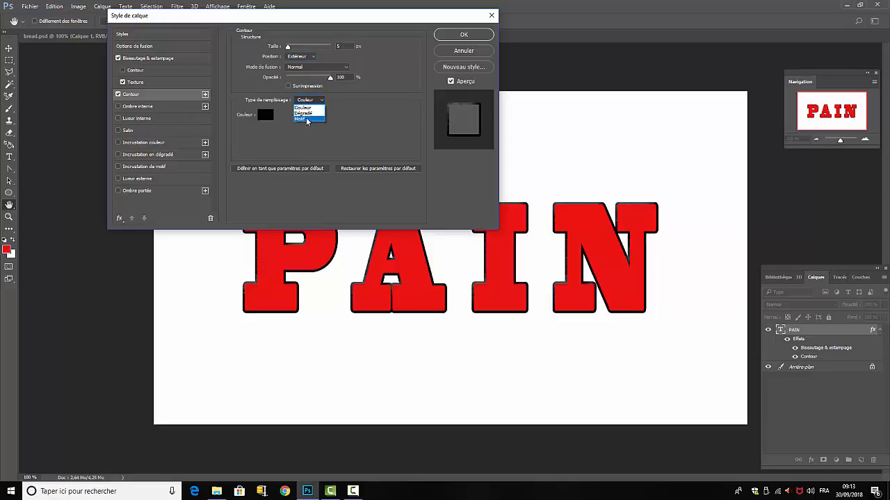
pyautogui.click(306, 120)
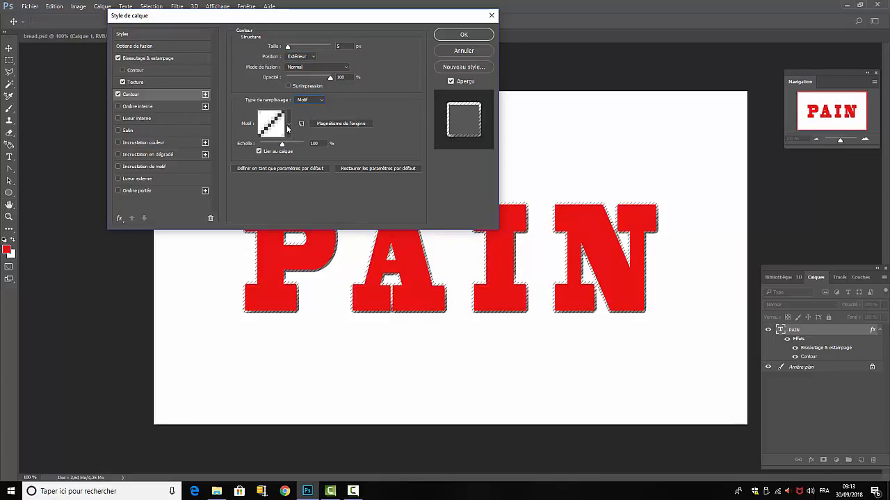
pyautogui.click(289, 125)
pyautogui.click(275, 187)
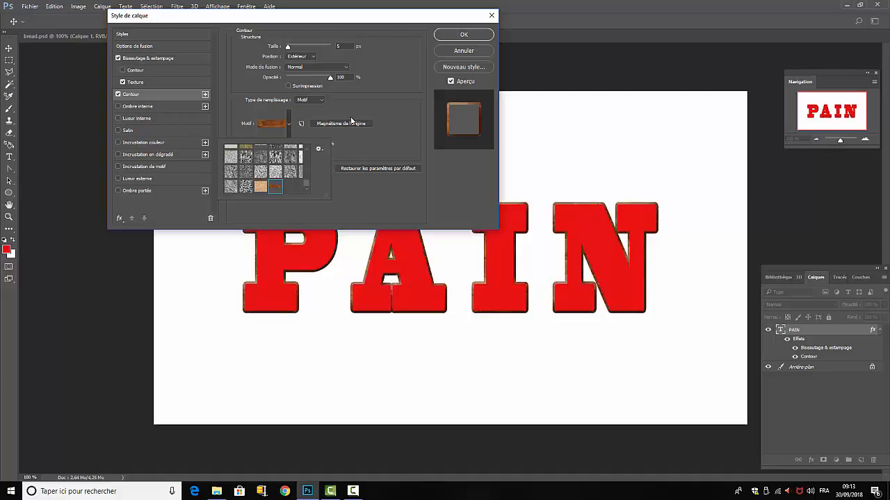
pyautogui.click(375, 130)
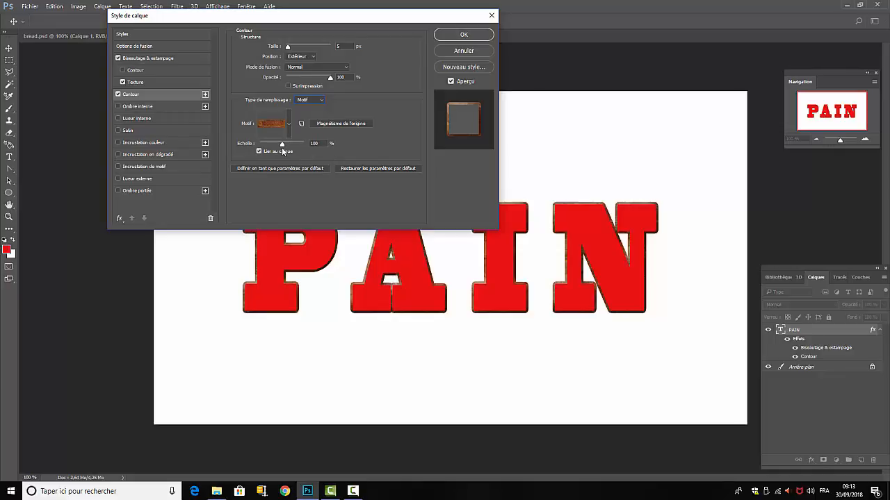
pyautogui.moveTo(281, 144); pyautogui.dragTo(265, 147)
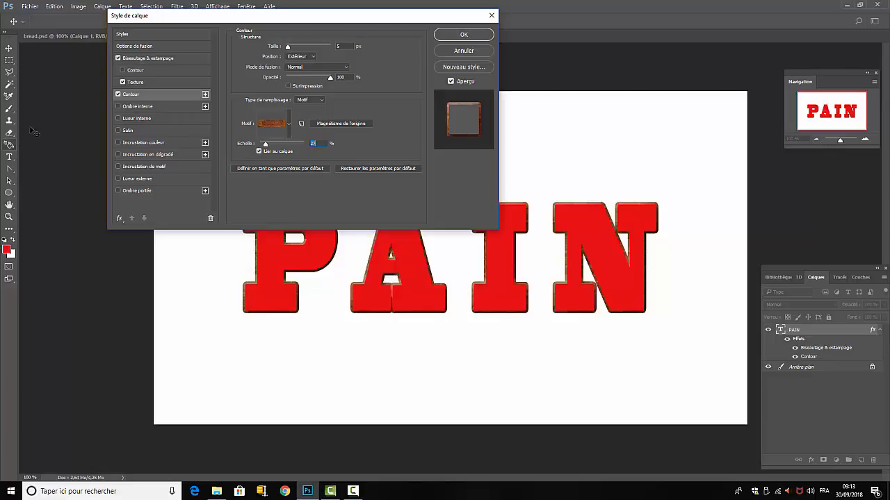
# Add an inner shadow (Ombre interne) to the PAIN text with the blend mode Produit
pyautogui.click(130, 107)
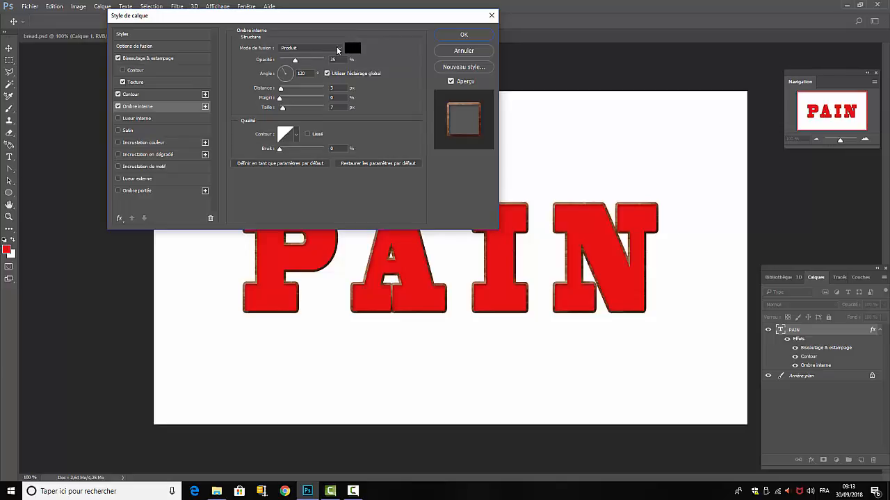
pyautogui.click(337, 48)
pyautogui.click(294, 59)
pyautogui.click(338, 49)
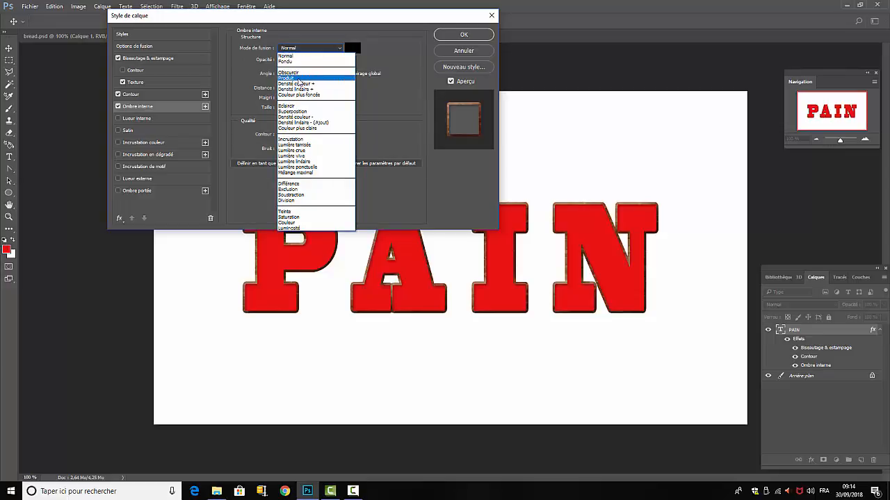
pyautogui.click(297, 78)
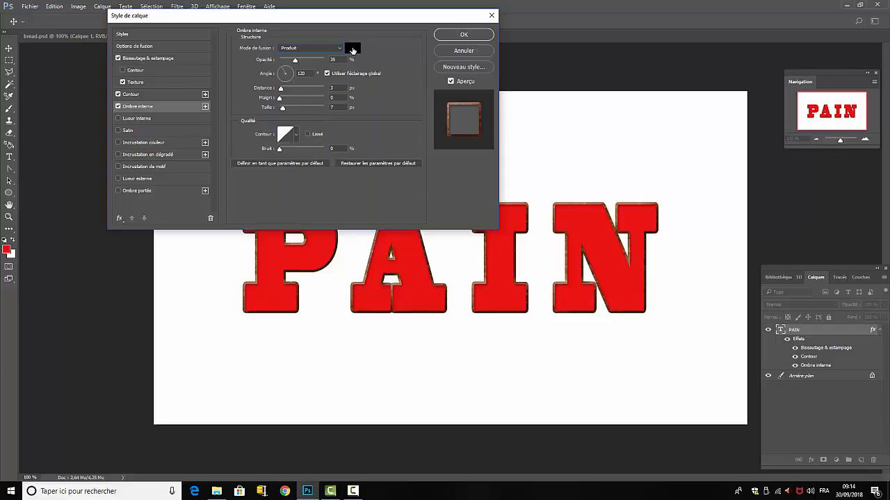
# Set the inner shadow's opacity to 37%, distance to 1 px, choke (Maigri) to 27% and size to 10 px
pyautogui.click(332, 59)
pyautogui.write('37')
pyautogui.click(340, 89)
pyautogui.write('1')
pyautogui.click(339, 98)
pyautogui.write('27')
pyautogui.click(333, 108)
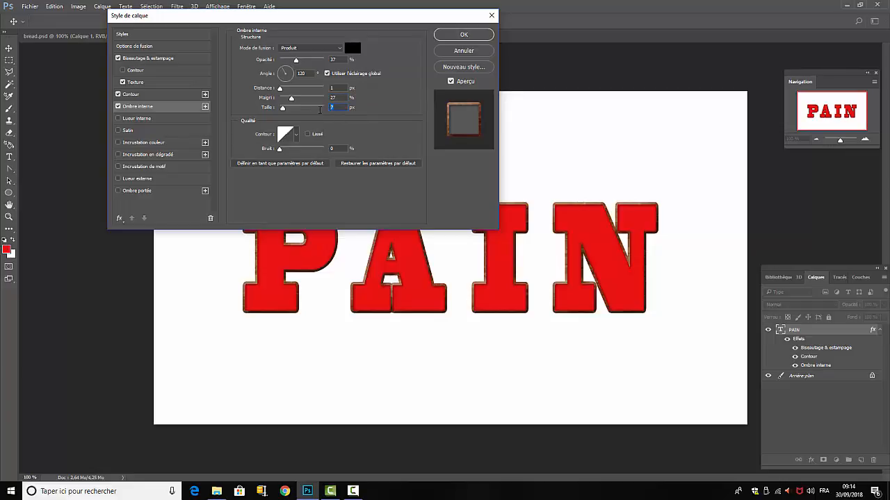
pyautogui.write('10')
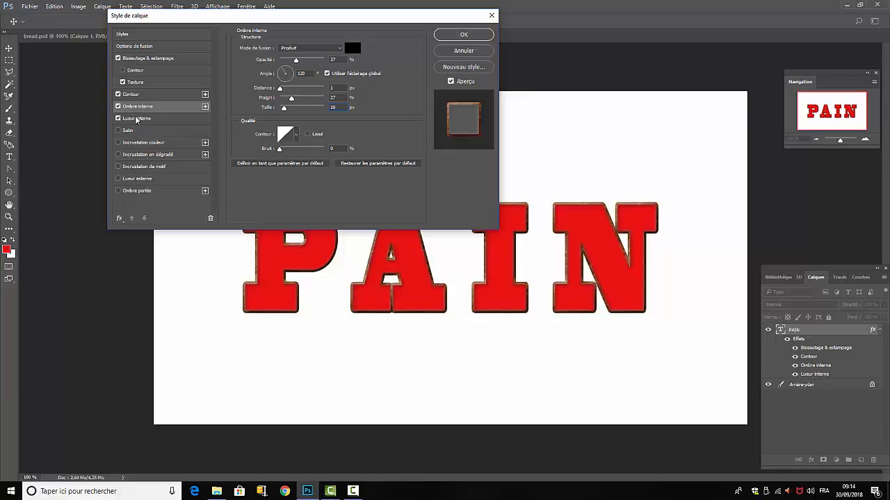
# Set the PAIN text's inner glow (Lueur interne) to blend mode Normal, opacity 100% and noise (Bruit) 21%
pyautogui.click(119, 119)
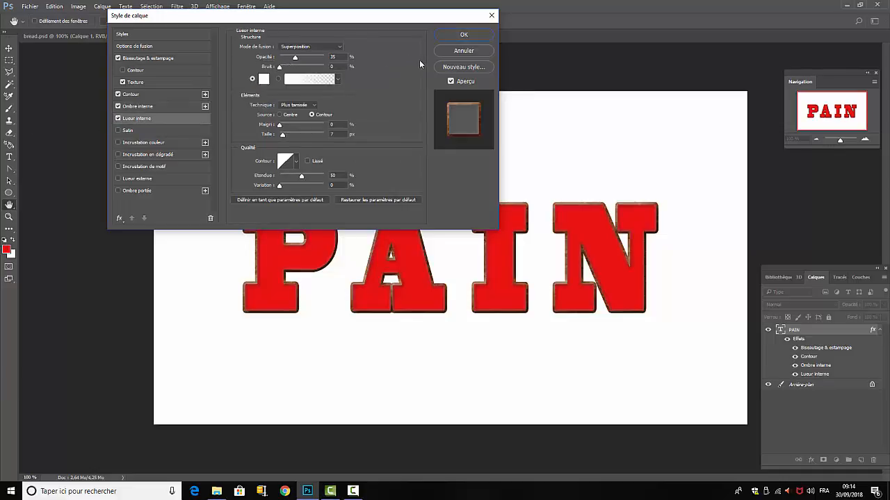
pyautogui.click(339, 47)
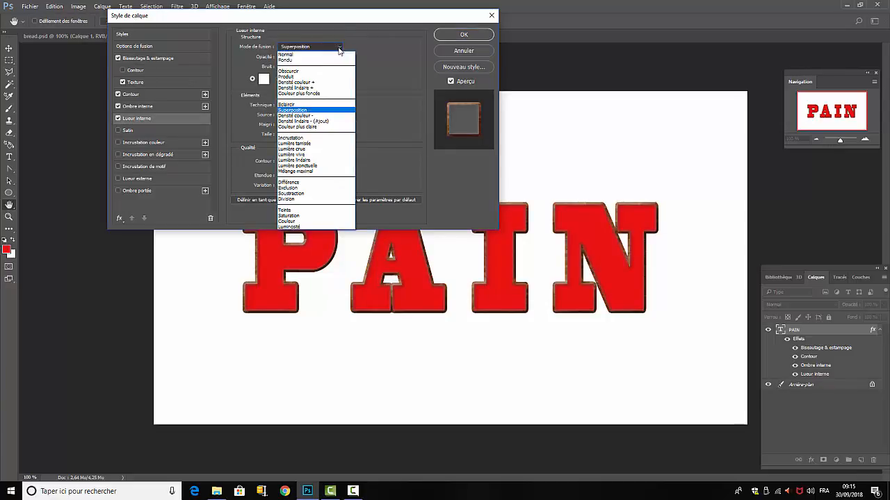
pyautogui.click(306, 54)
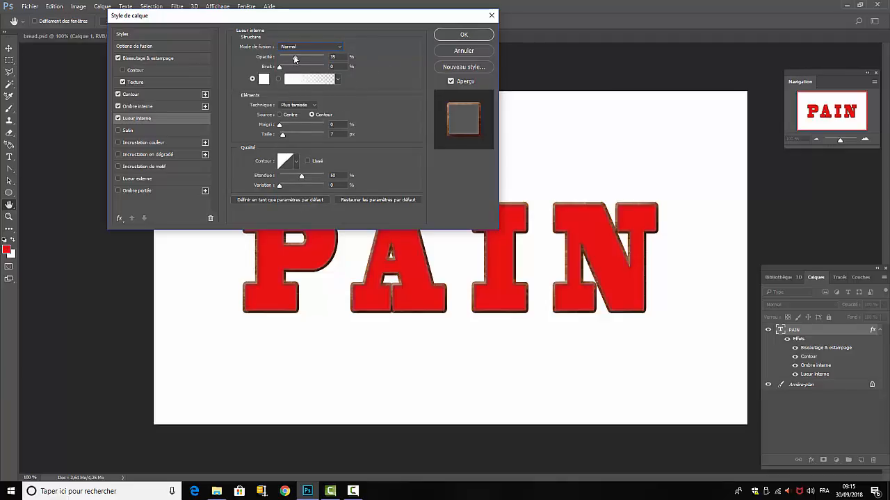
pyautogui.click(340, 57)
pyautogui.write('100')
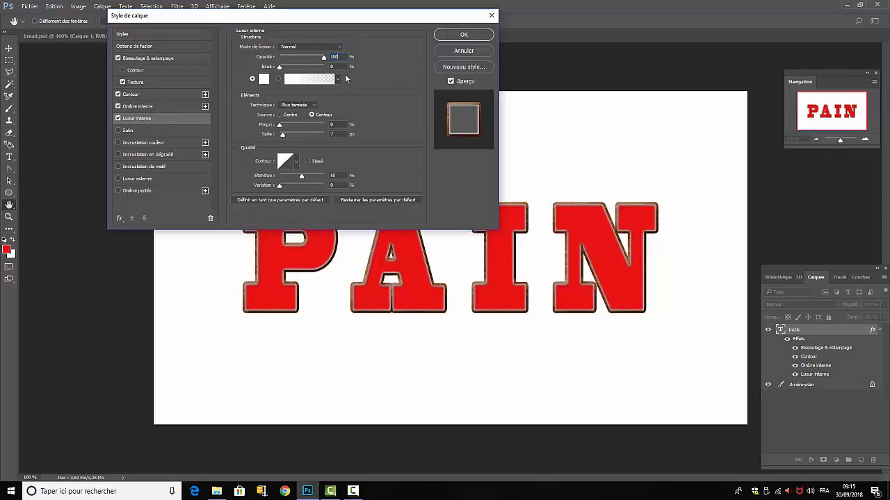
pyautogui.press('Tab')
pyautogui.write('21')
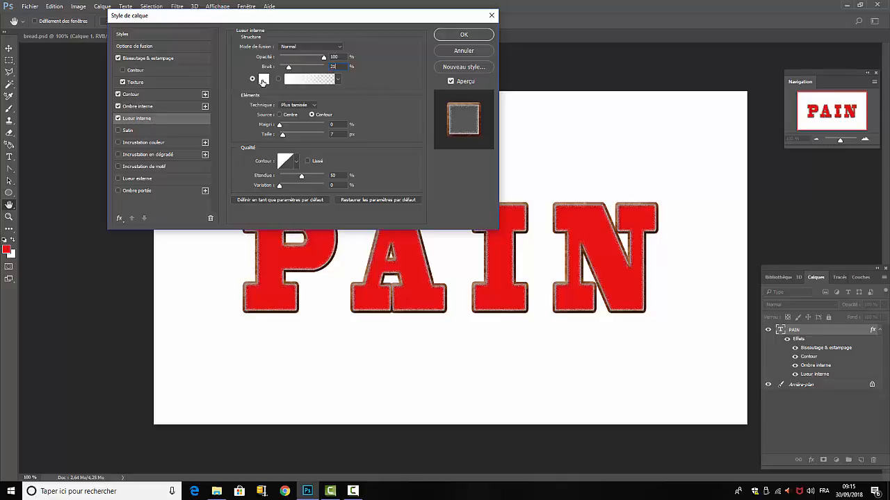
# Set the inner glow's colour to the brown ac531e
pyautogui.click(263, 81)
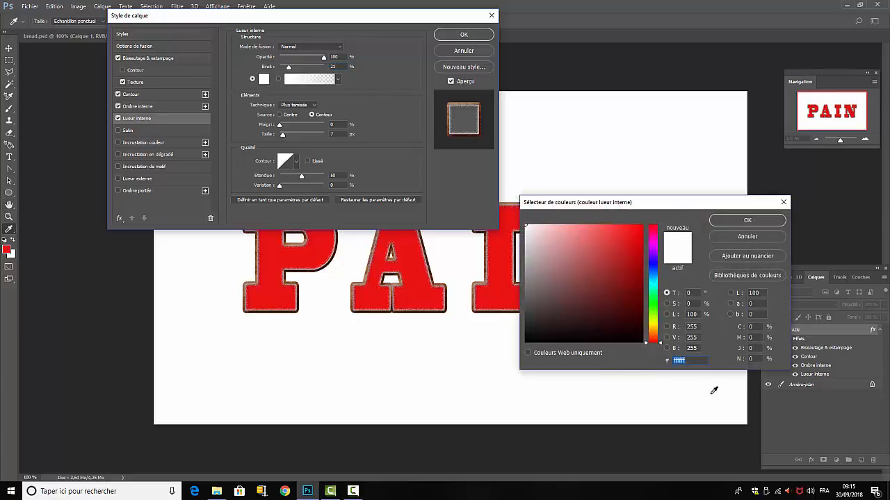
pyautogui.write('000000')
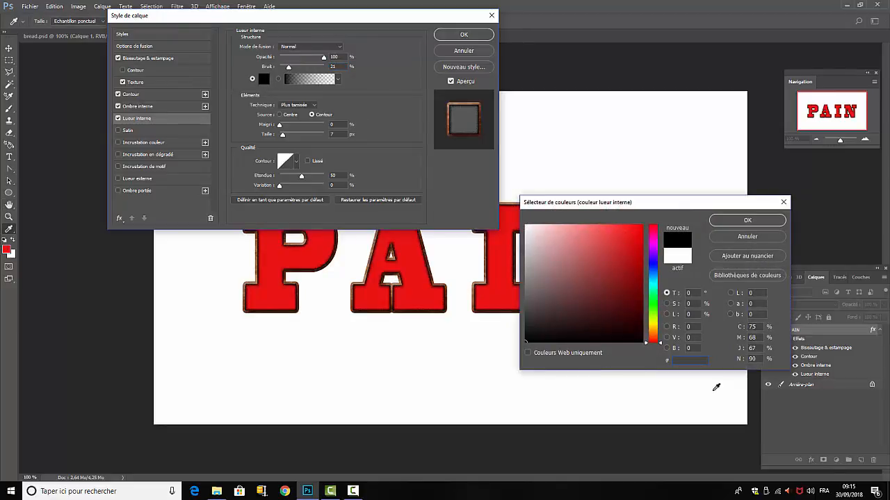
pyautogui.write('a')
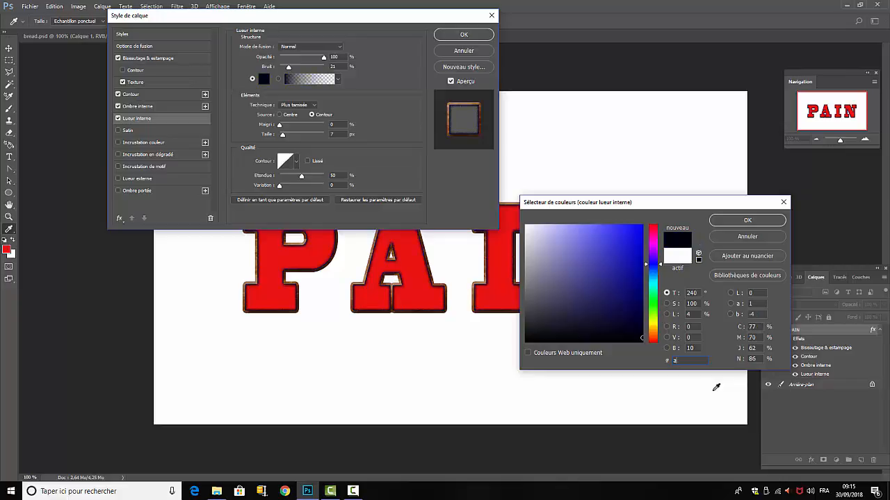
pyautogui.write('c')
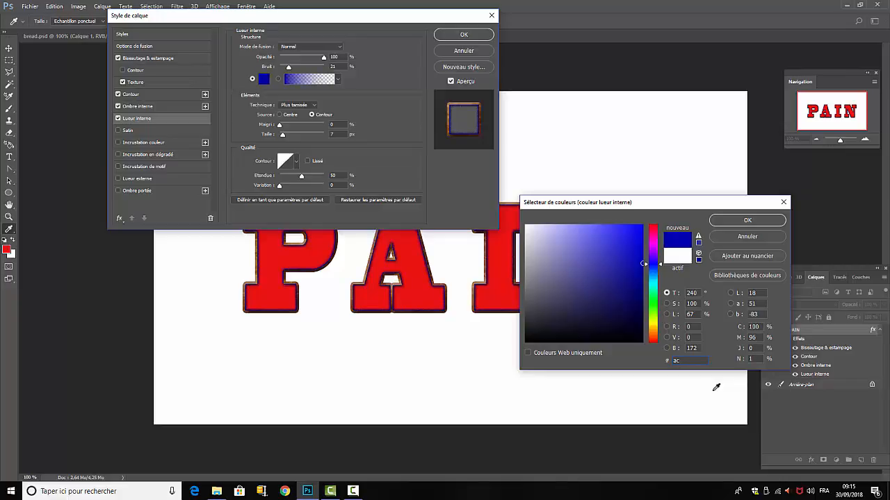
pyautogui.write('53')
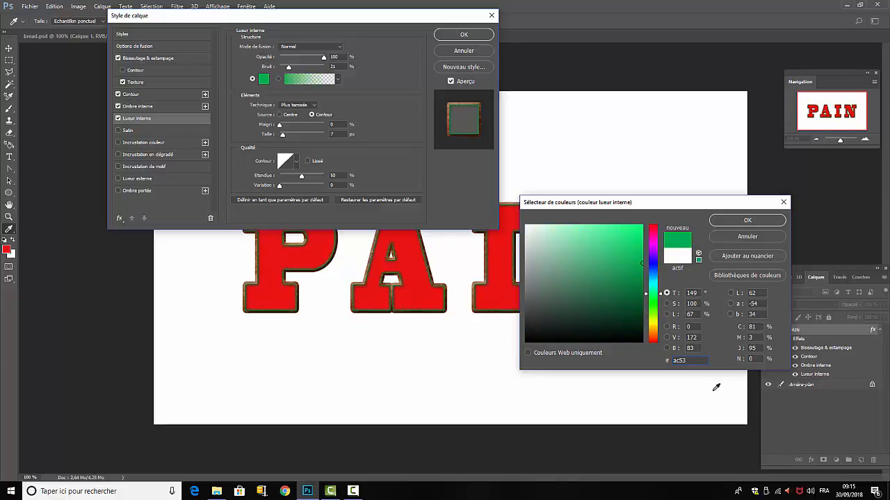
pyautogui.write('1e')
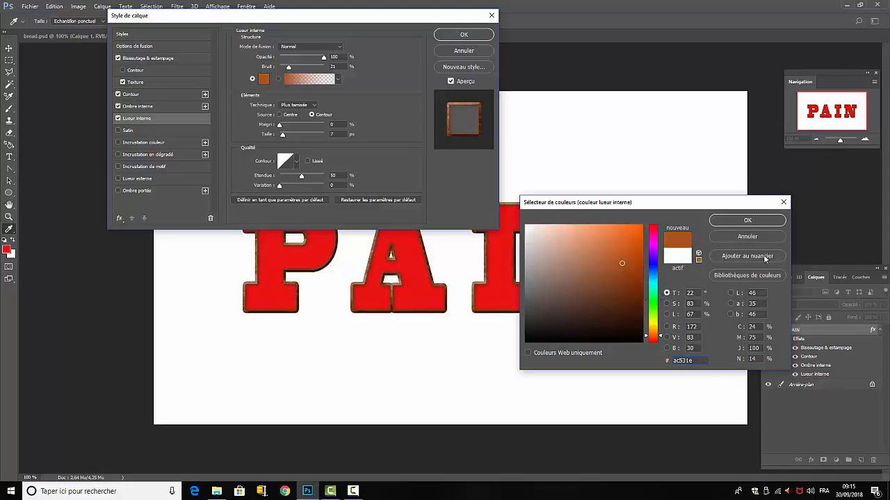
pyautogui.click(743, 223)
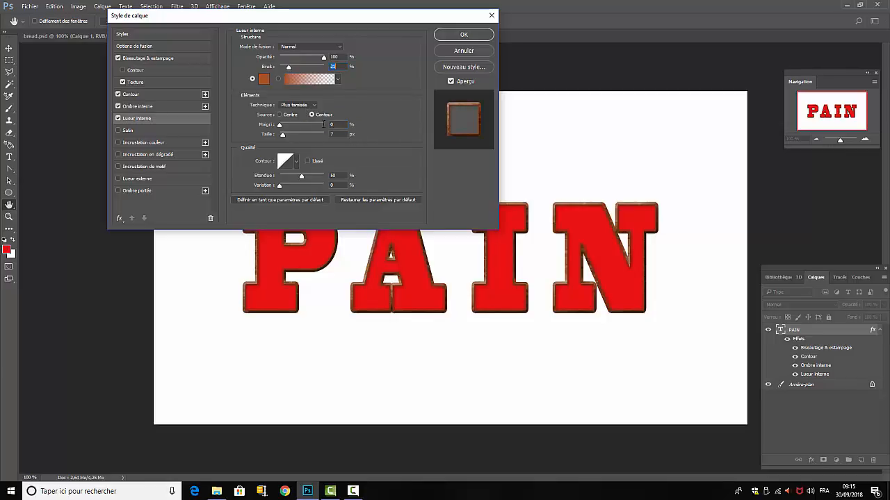
# Set the inner glow's choke (Maigri) to 5%, its size to 4 px and its range (Etendue) to 24%
pyautogui.click(321, 124)
pyautogui.write('5')
pyautogui.press('Tab')
pyautogui.write('4')
pyautogui.click(340, 175)
pyautogui.write('24')
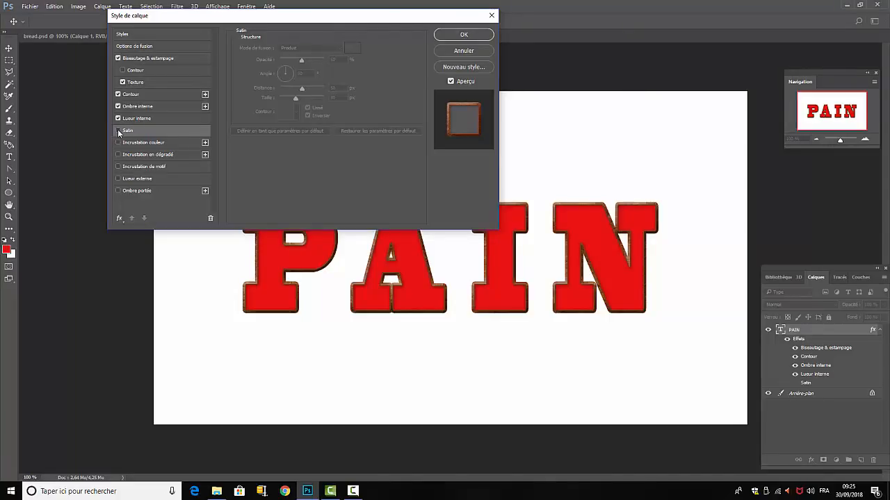
# Add a Satin effect to the PAIN text with the blend mode Incrustation and an opacity of 38%
pyautogui.click(119, 130)
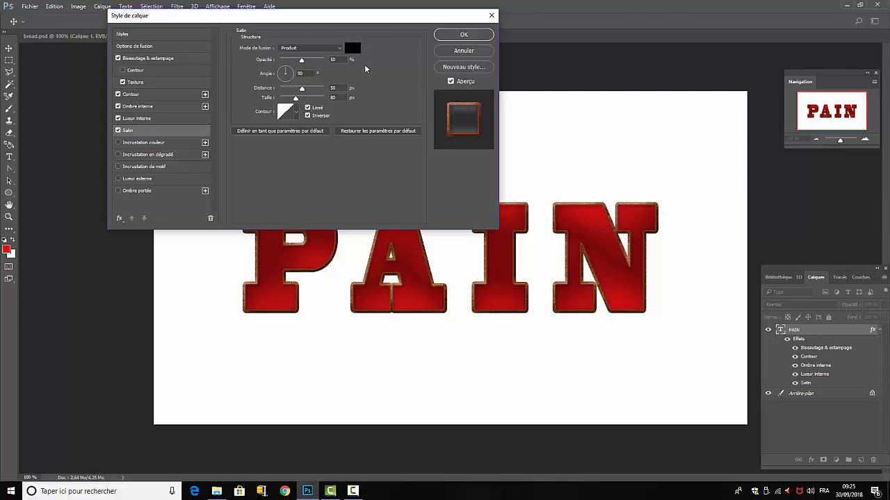
pyautogui.click(339, 49)
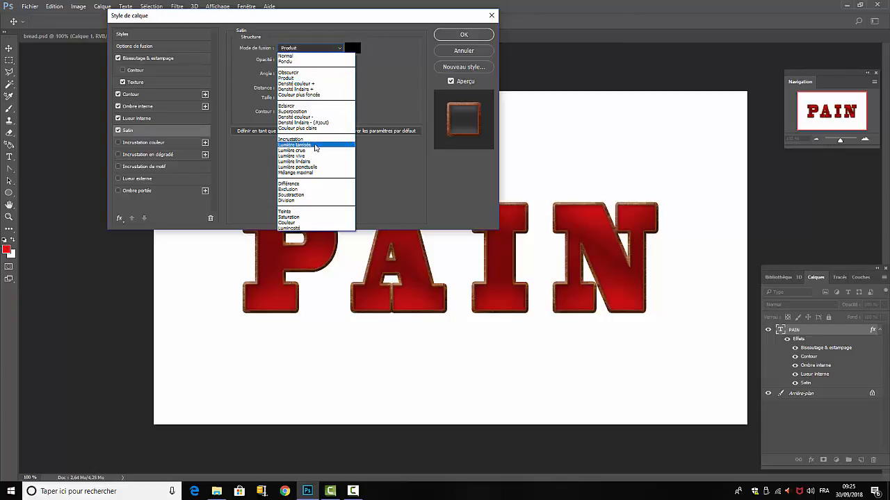
pyautogui.click(314, 140)
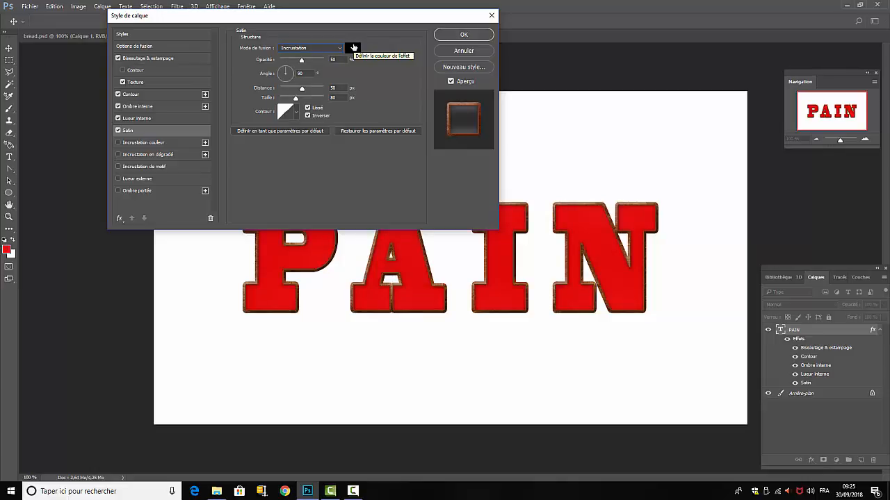
pyautogui.click(334, 60)
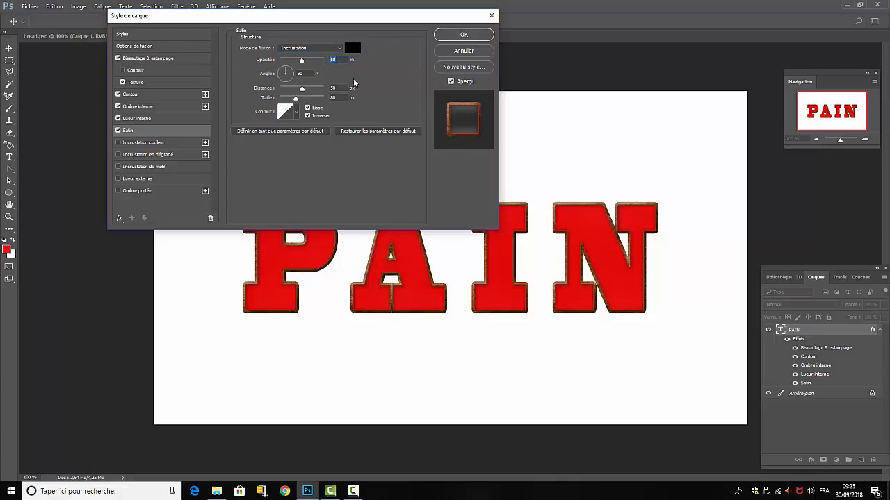
pyautogui.write('38')
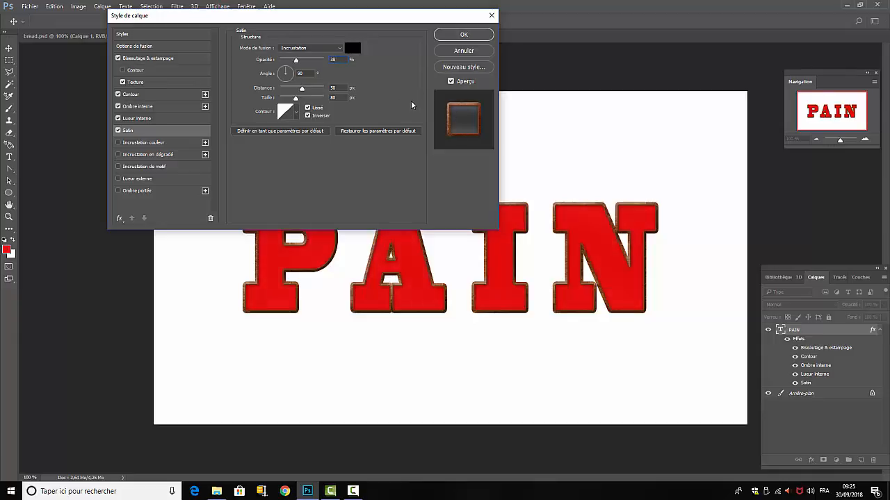
# Set the satin effect's angle to 45°, distance to 19 px and size to 24 px
pyautogui.press('Tab')
pyautogui.write('10')
pyautogui.write('45')
pyautogui.press('Tab')
pyautogui.write('15')
pyautogui.press('Tab')
pyautogui.write('24')
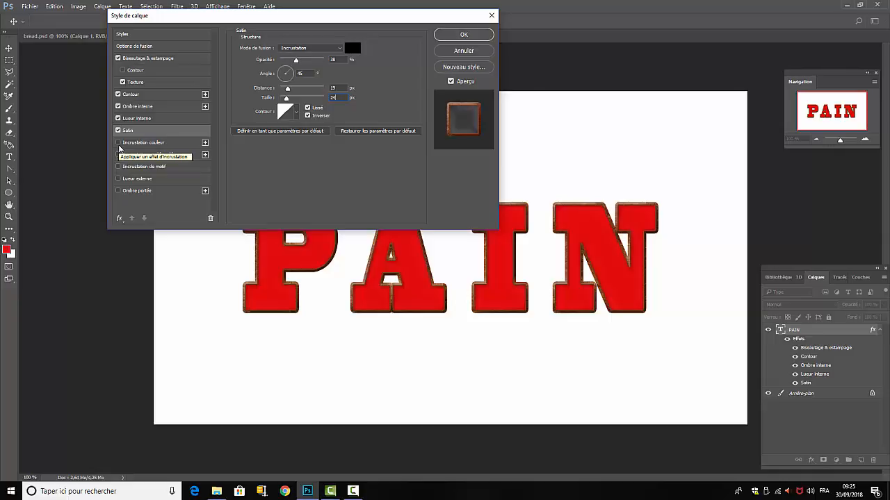
# Add a colour overlay (Incrustation couleur) to the PAIN text with the blend mode Lumière tamisée
pyautogui.click(119, 144)
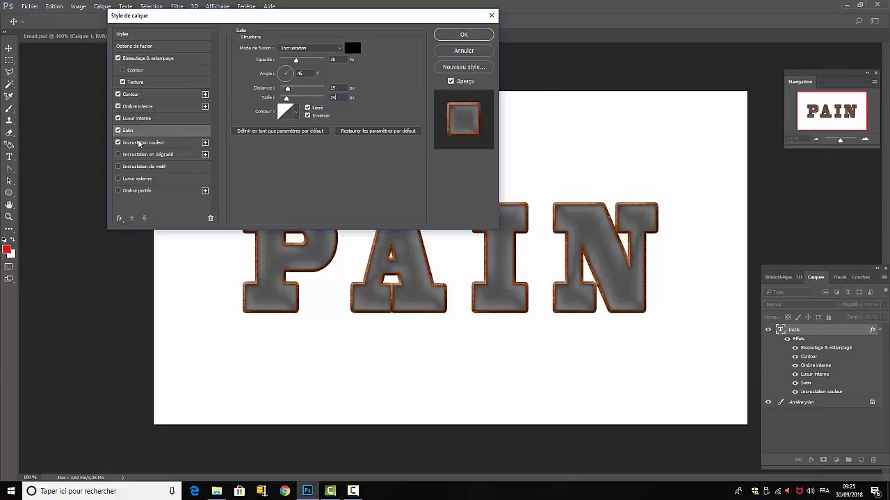
pyautogui.click(139, 142)
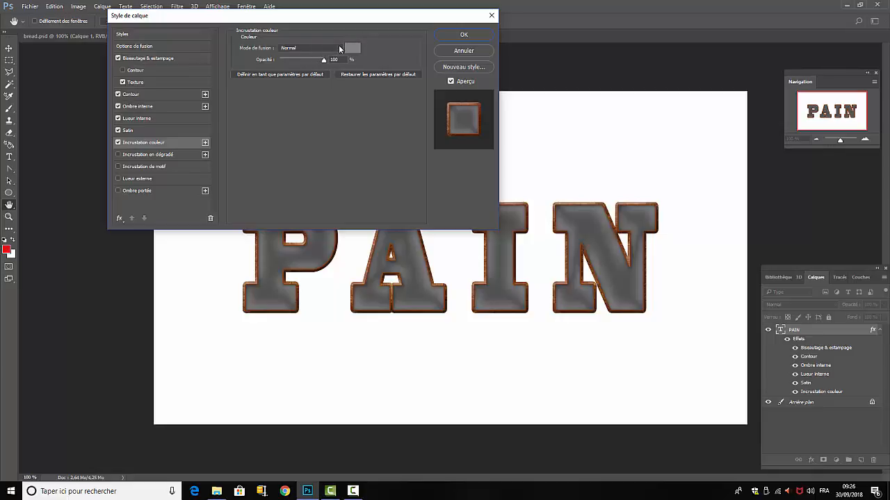
pyautogui.click(341, 48)
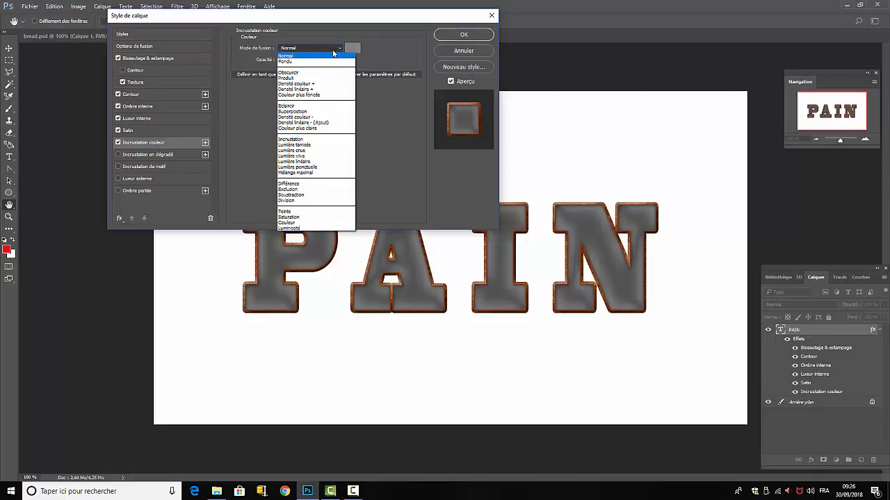
pyautogui.click(314, 144)
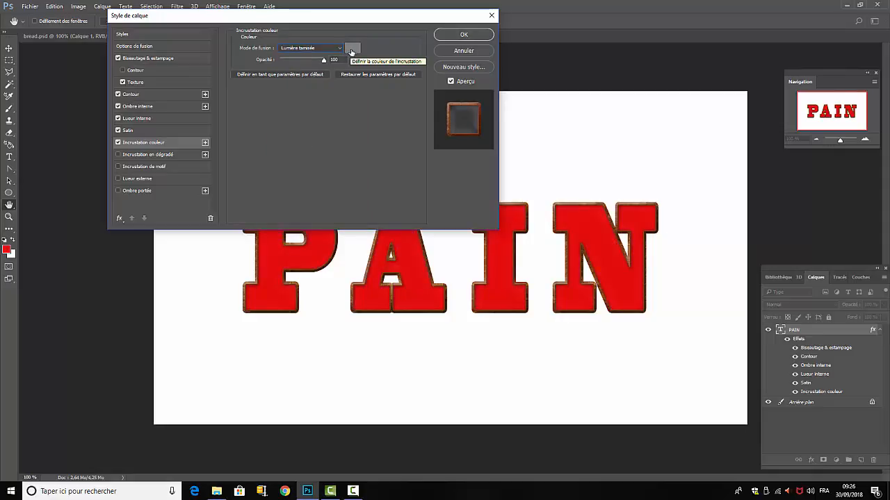
# Set the colour overlay's colour to the beige f5e0be and its opacity to 60%
pyautogui.click(351, 50)
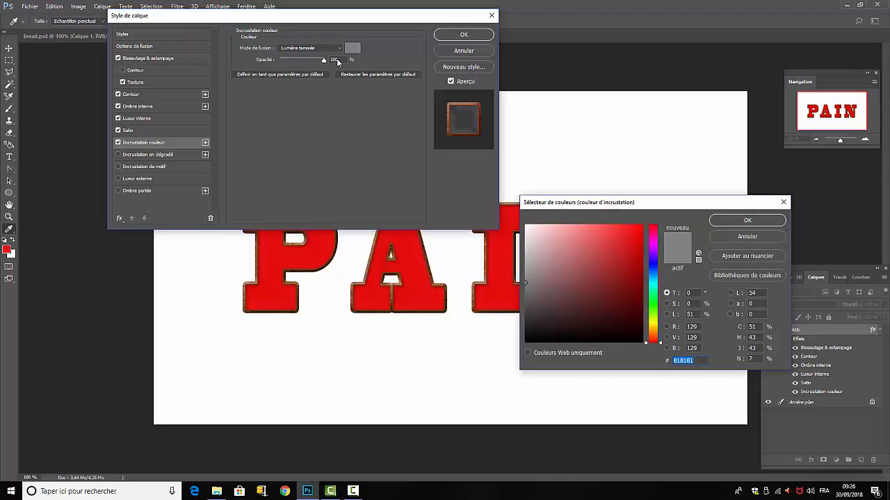
pyautogui.write('f5')
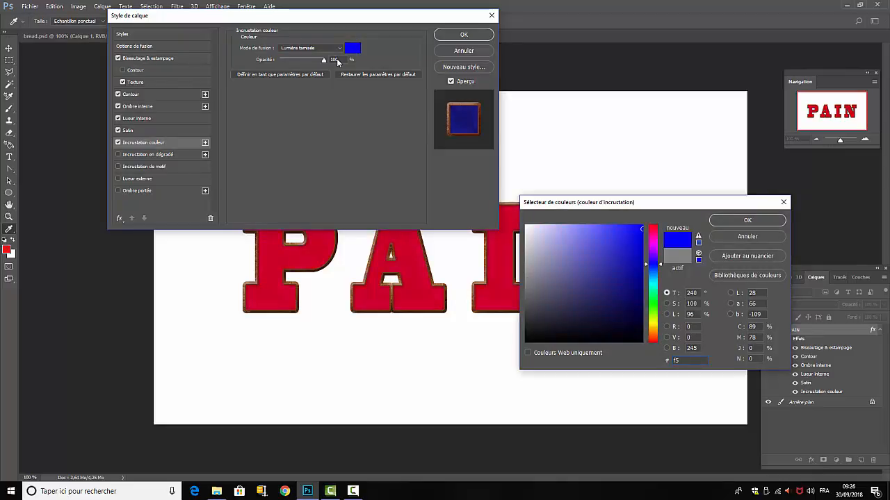
pyautogui.write('e')
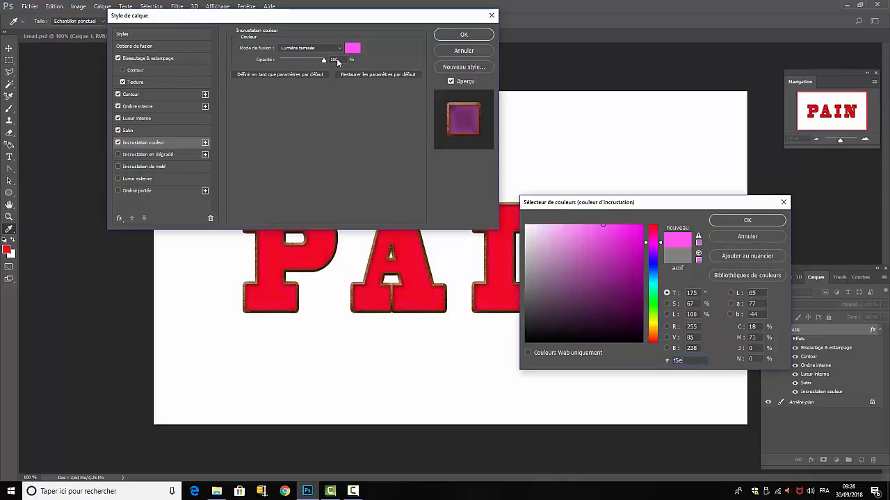
pyautogui.write('0b')
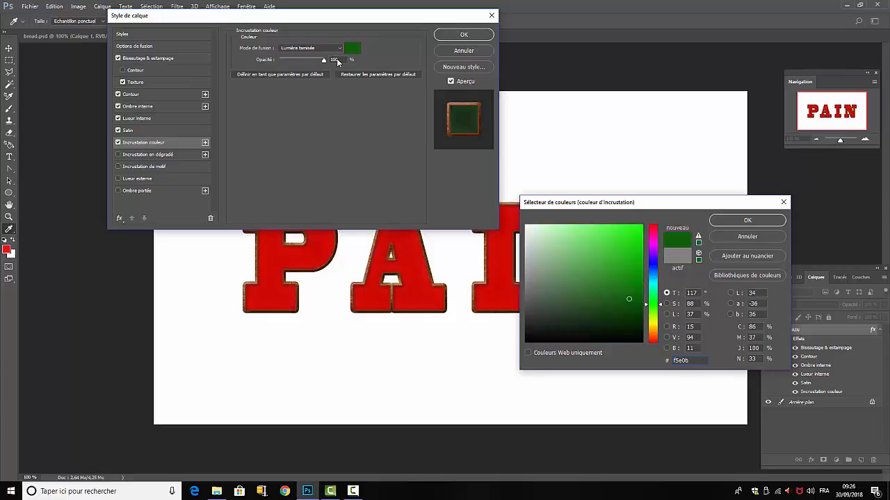
pyautogui.write('e')
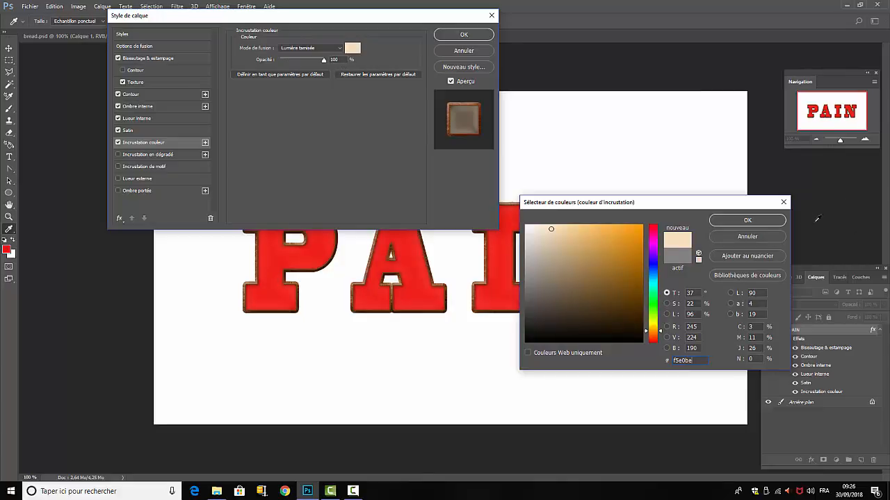
pyautogui.click(762, 223)
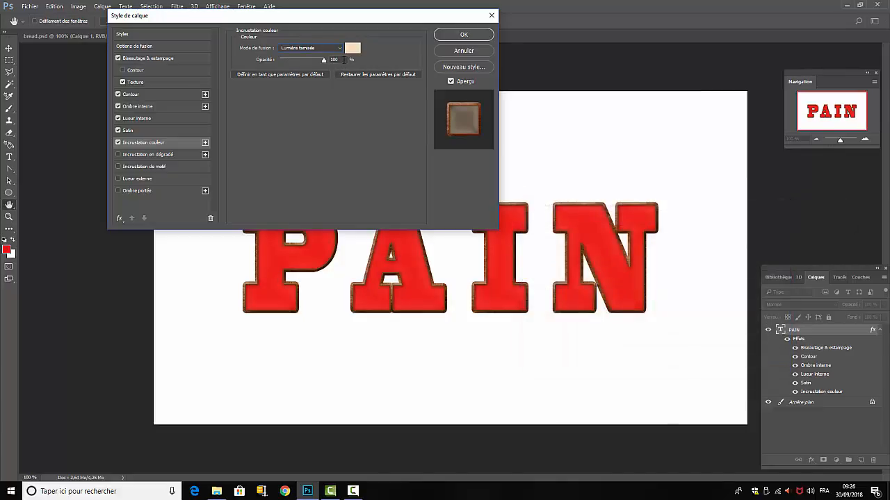
pyautogui.click(341, 60)
pyautogui.write('60')
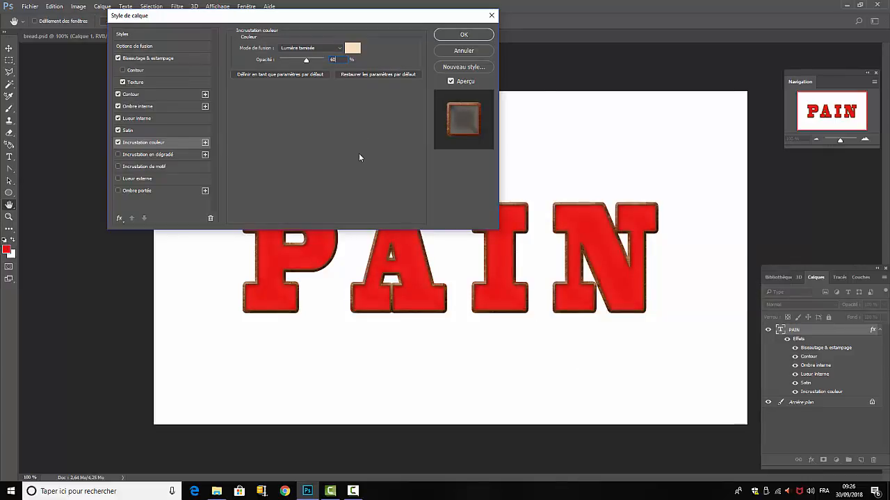
# Add a pattern overlay (Incrustation de motif) to the PAIN text using the bread crumb pattern at 100% opacity
pyautogui.click(118, 166)
pyautogui.click(137, 170)
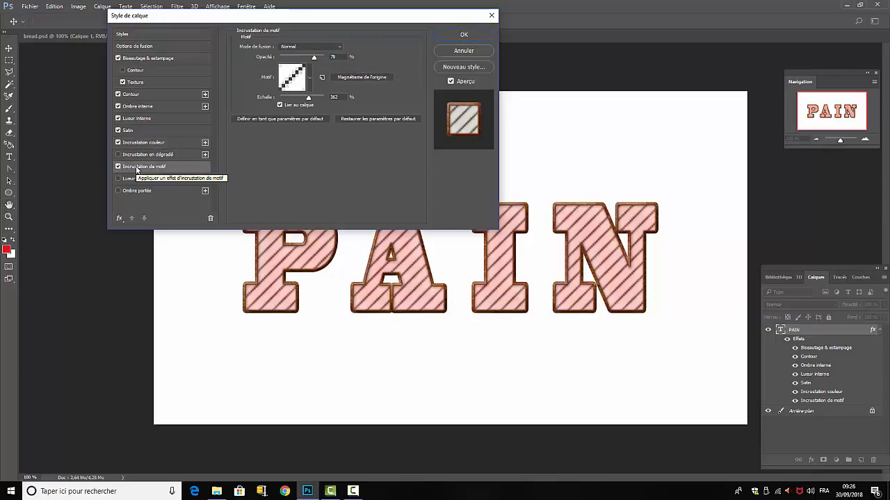
pyautogui.click(310, 79)
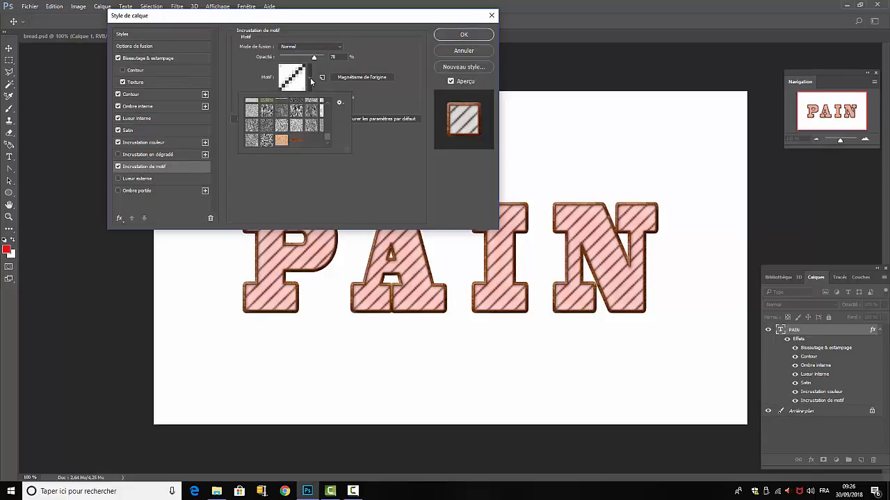
pyautogui.click(282, 140)
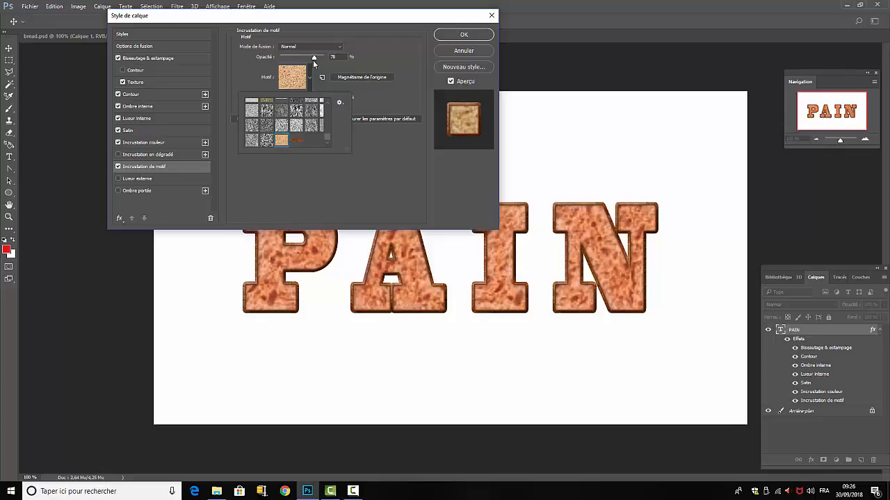
pyautogui.moveTo(342, 59); pyautogui.dragTo(325, 64)
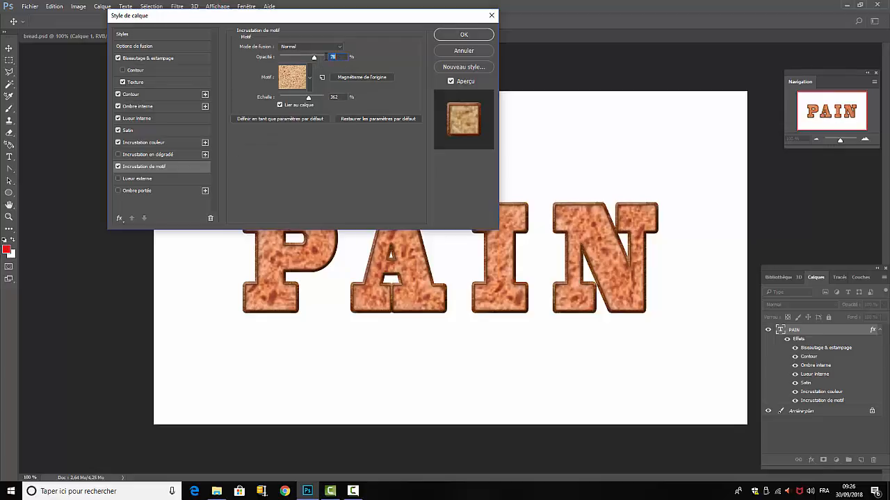
pyautogui.write('100')
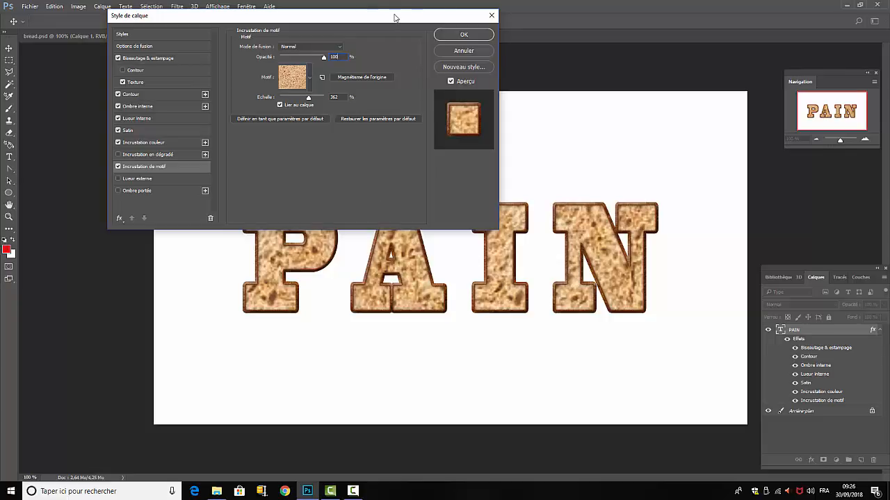
# Reduce the scale of the PAIN text's pattern overlay (Incrustation de motif) to make the crumb texture finer
pyautogui.moveTo(395, 16); pyautogui.dragTo(753, 10)
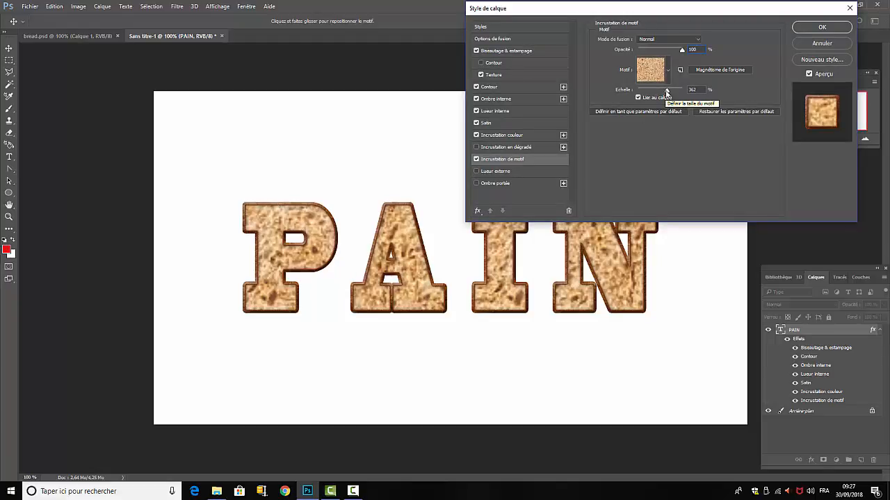
pyautogui.moveTo(667, 92); pyautogui.dragTo(659, 97)
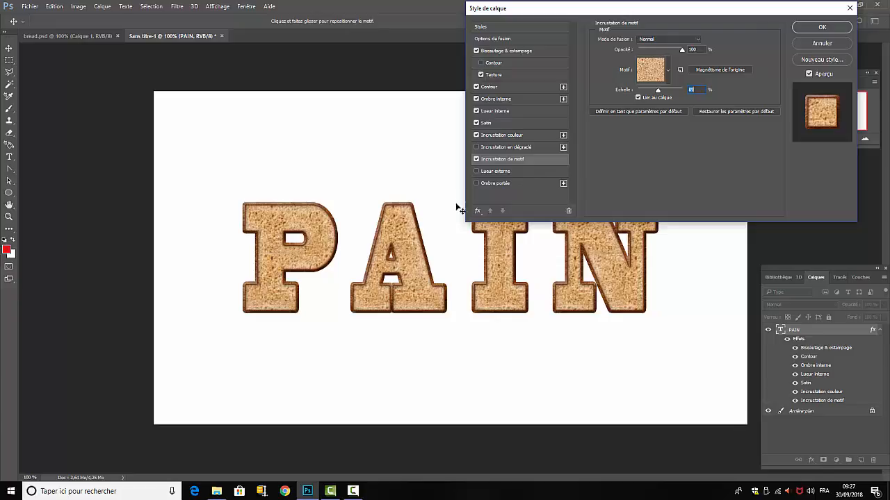
# Add an outer glow (Lueur externe) to the PAIN text with the blend mode Produit and 85% opacity
pyautogui.click(476, 171)
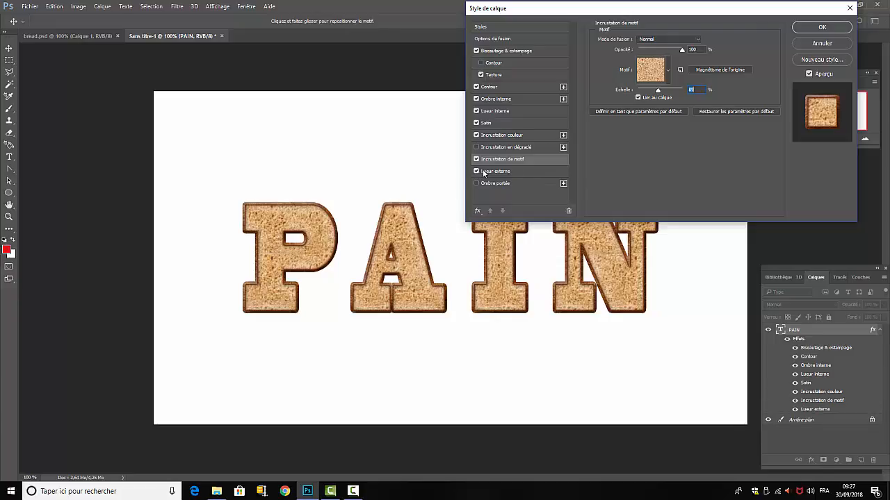
pyautogui.click(490, 171)
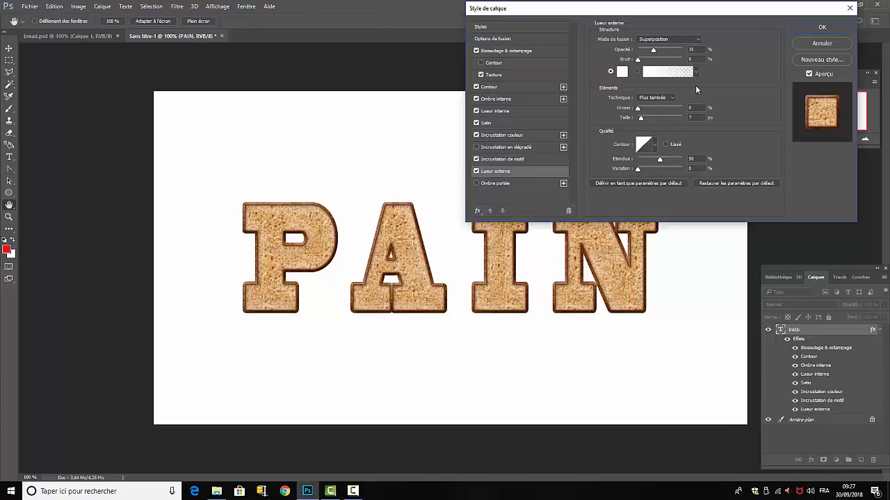
pyautogui.click(698, 39)
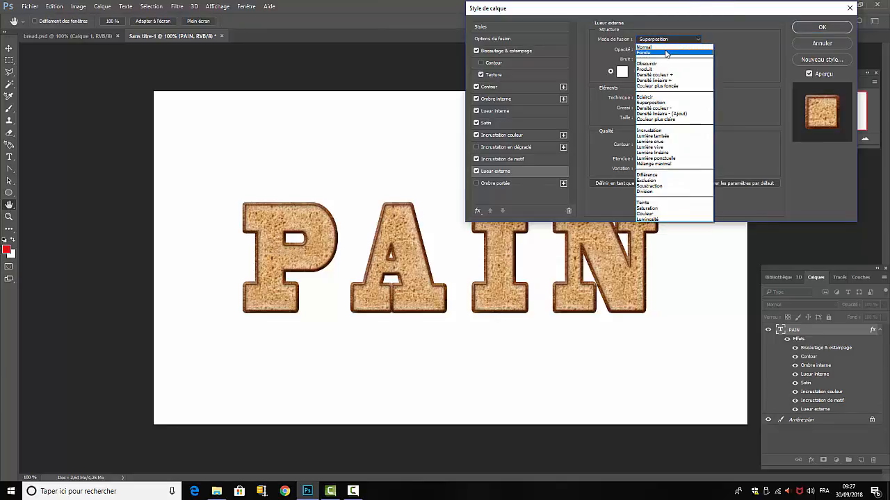
pyautogui.click(666, 69)
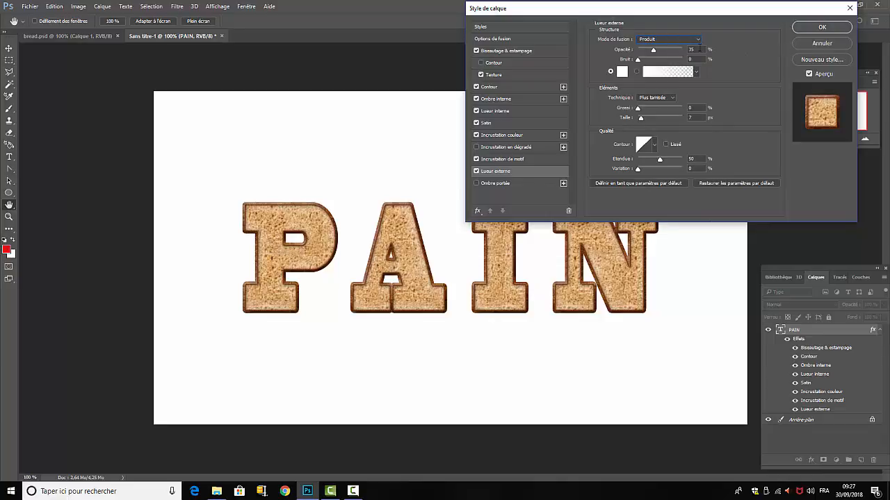
pyautogui.doubleClick(692, 49)
pyautogui.write('85')
# Set the outer glow's colour to black (000000)
pyautogui.click(622, 73)
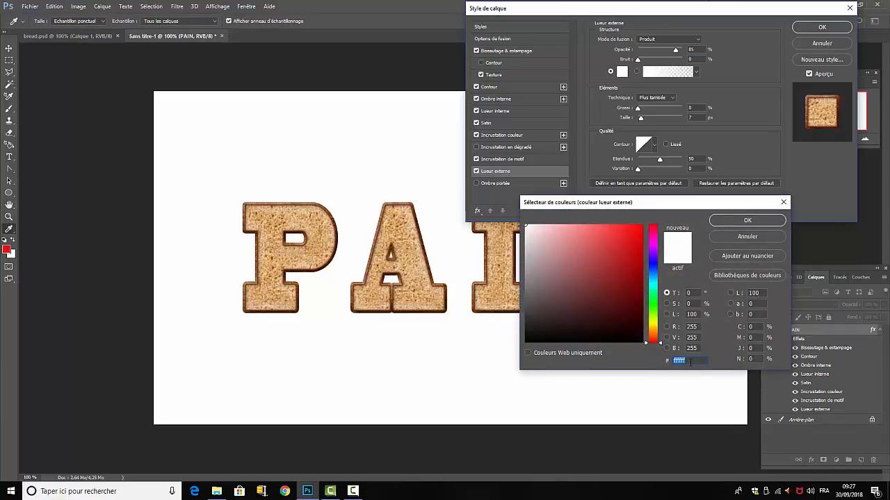
pyautogui.write('000000')
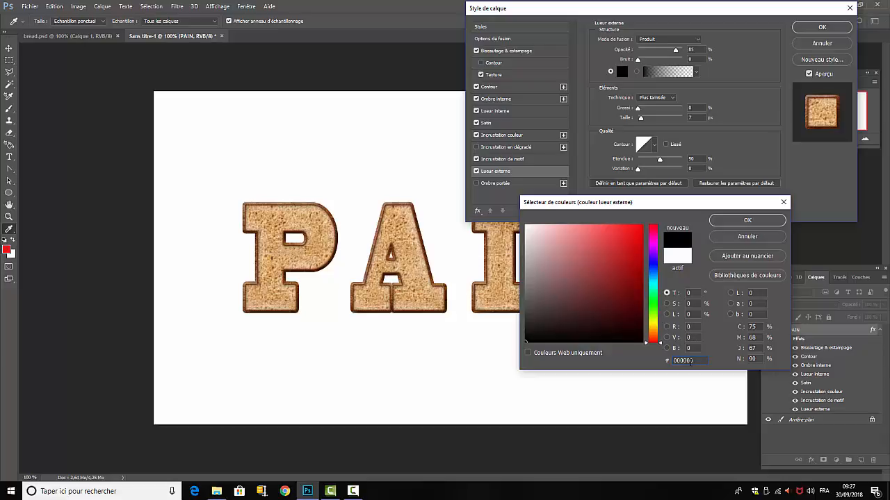
pyautogui.click(744, 220)
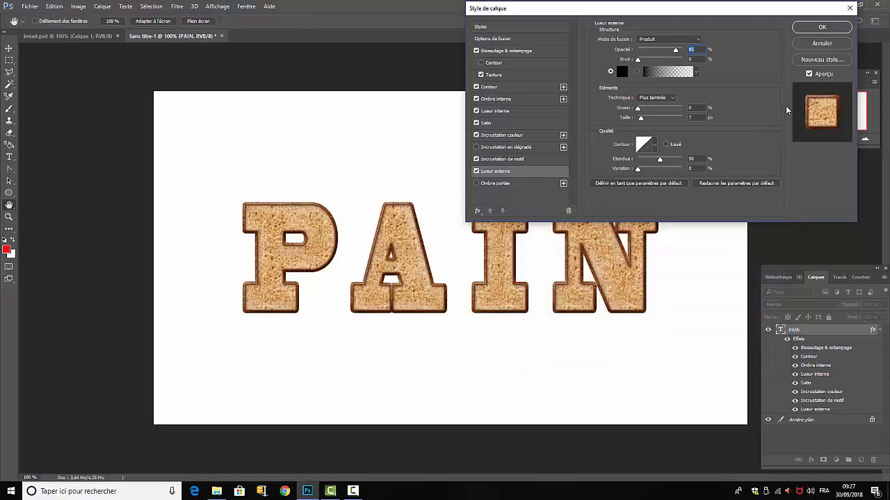
# Set the outer glow's spread (Grossi) to 28% and its size (Taille) to 10 px
pyautogui.click(694, 107)
pyautogui.write('28')
pyautogui.press('Tab')
pyautogui.write('10')
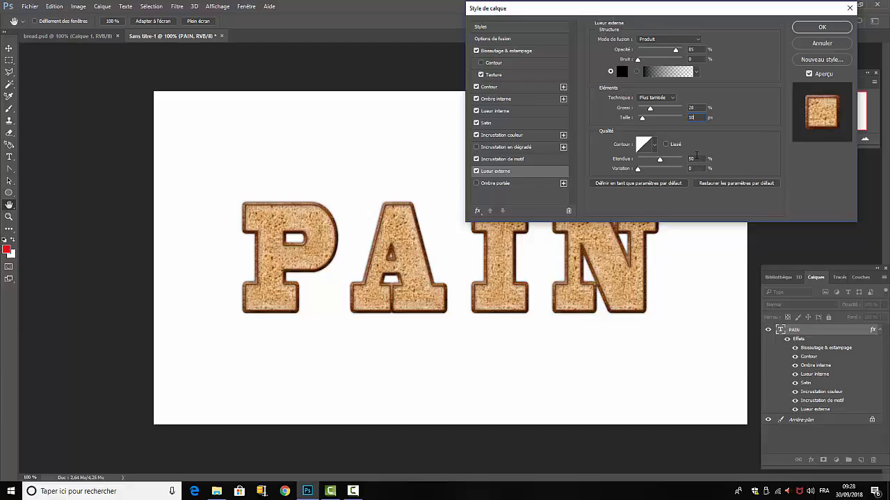
pyautogui.click(476, 183)
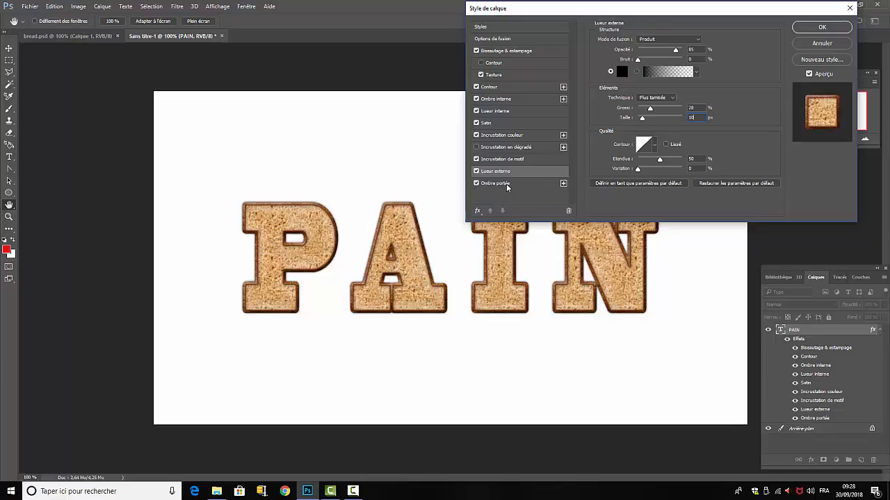
pyautogui.click(506, 183)
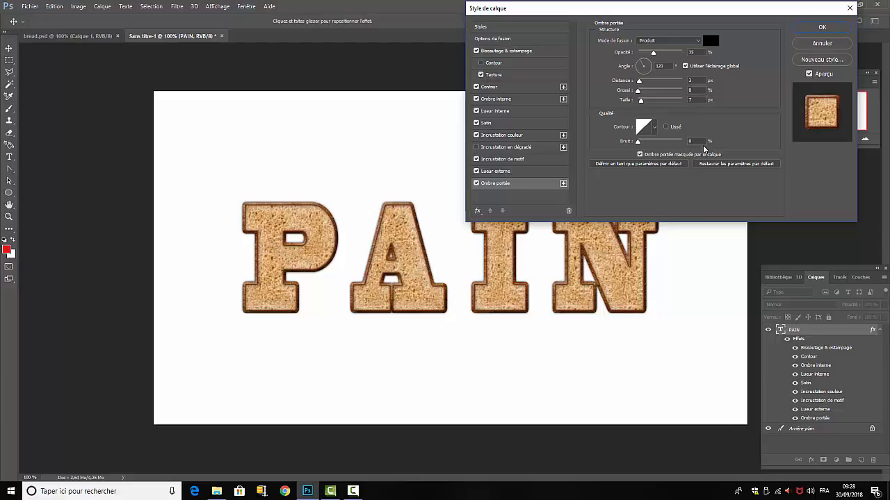
pyautogui.click(477, 183)
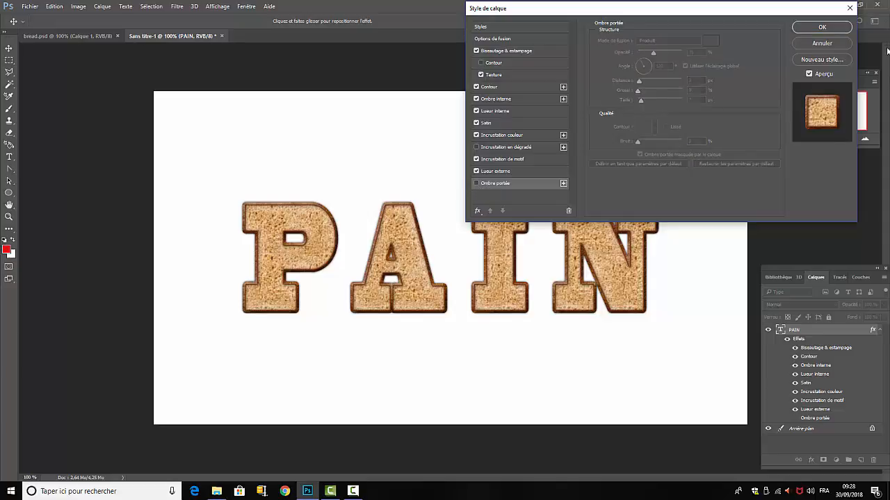
# Apply the layer style to the PAIN text and inspect the crust edges and crumb texture up close
pyautogui.click(822, 28)
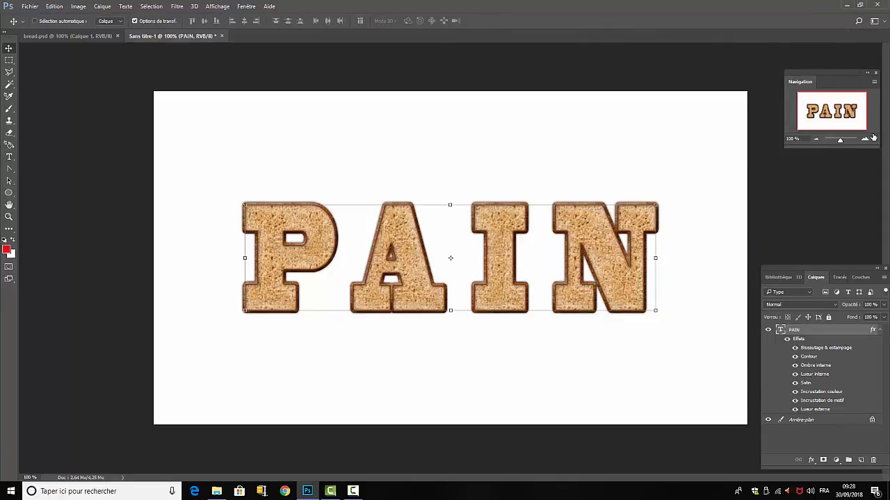
pyautogui.moveTo(840, 141); pyautogui.dragTo(845, 142)
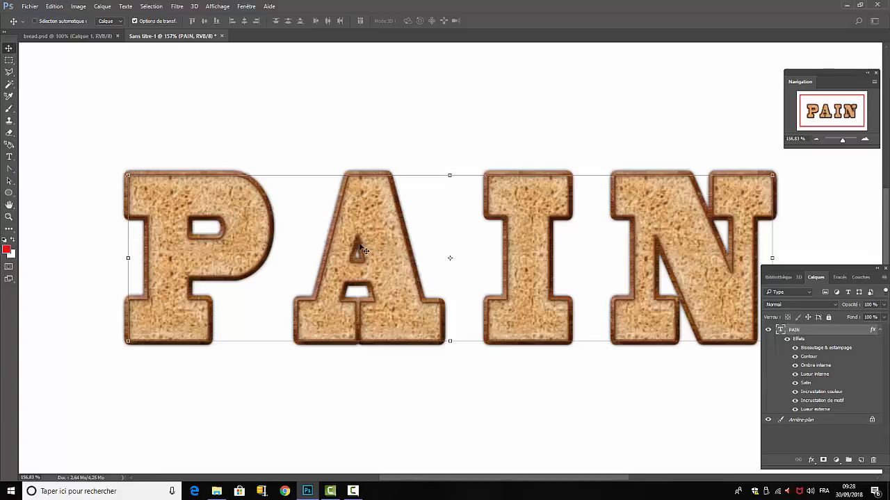
pyautogui.moveTo(845, 141); pyautogui.dragTo(832, 112)
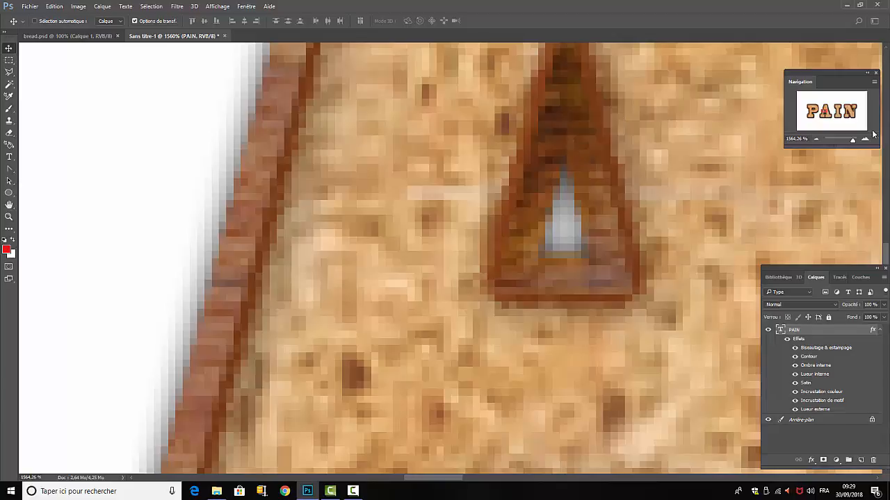
pyautogui.moveTo(859, 145); pyautogui.dragTo(842, 141)
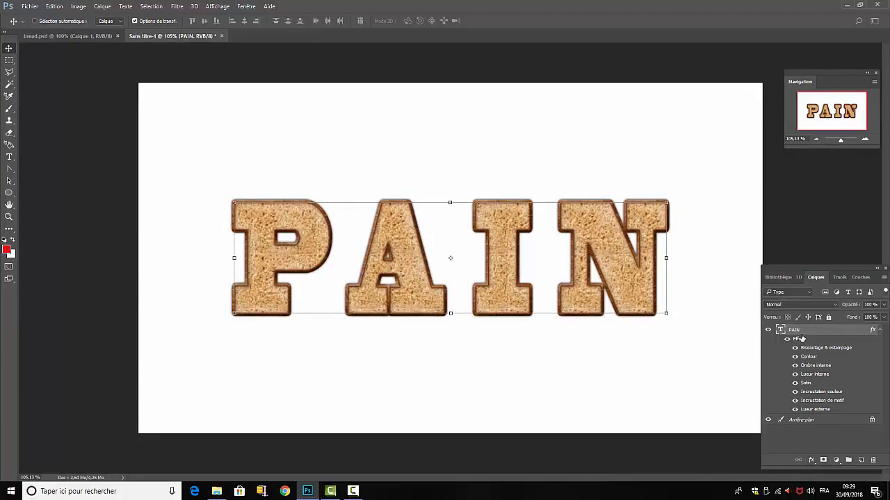
# Add a drop shadow (Ombre portée) to the PAIN text with 40% opacity, 15 px distance, 16 px size and an increased spread
pyautogui.doubleClick(797, 341)
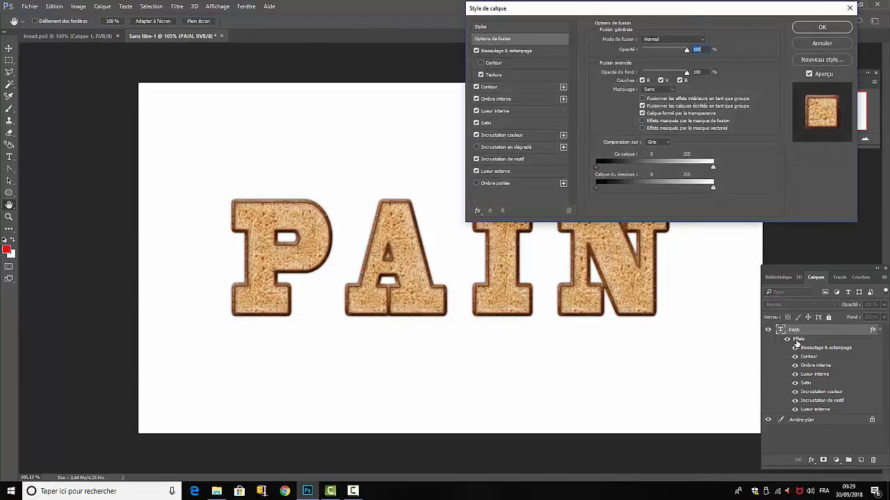
pyautogui.click(477, 184)
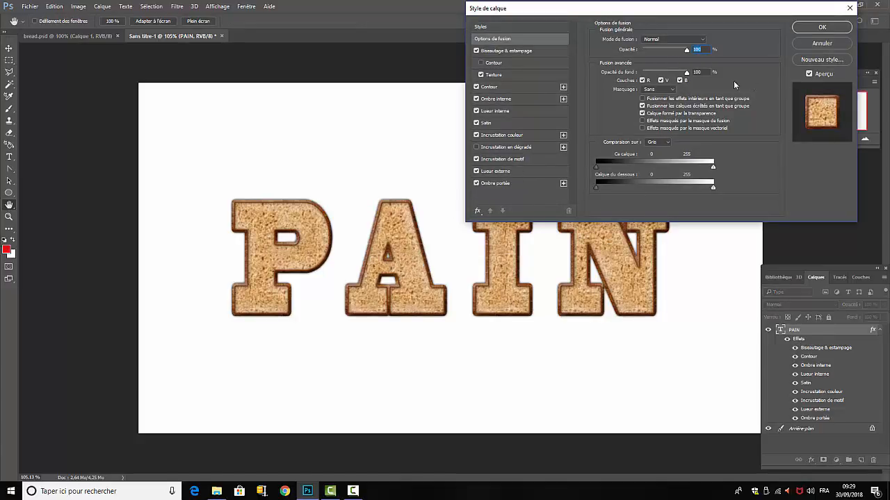
pyautogui.click(503, 182)
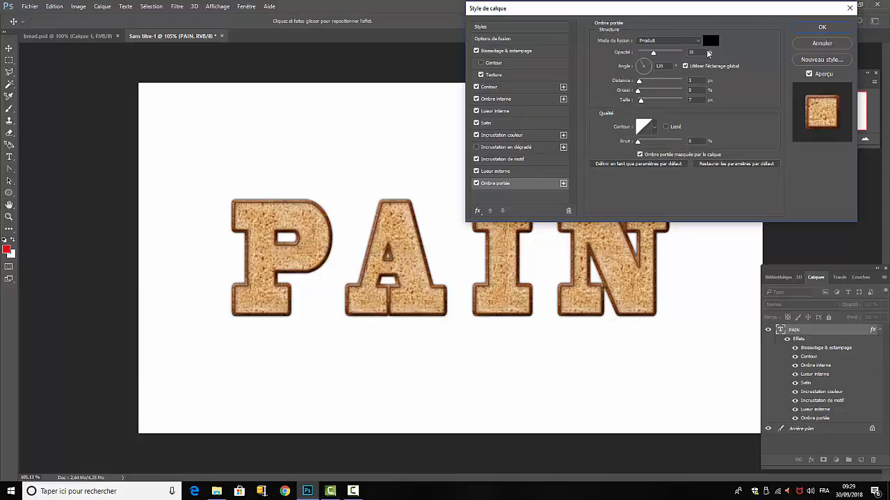
pyautogui.moveTo(653, 54); pyautogui.dragTo(645, 93)
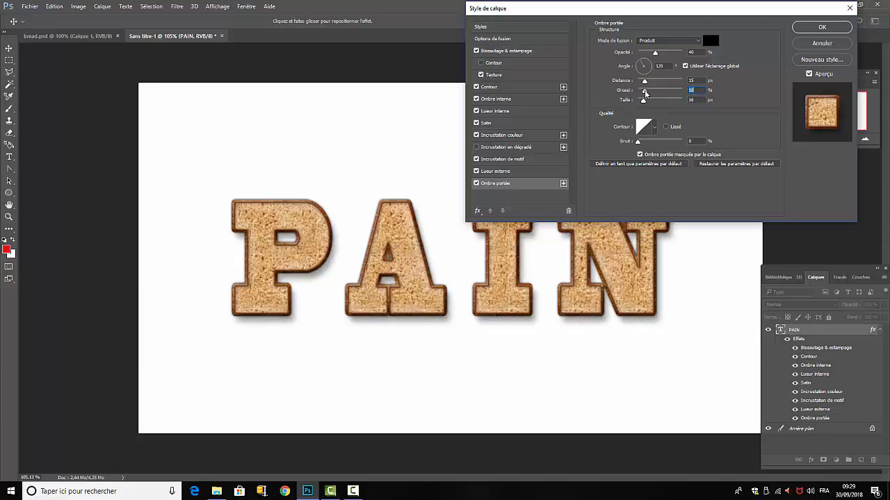
pyautogui.click(821, 28)
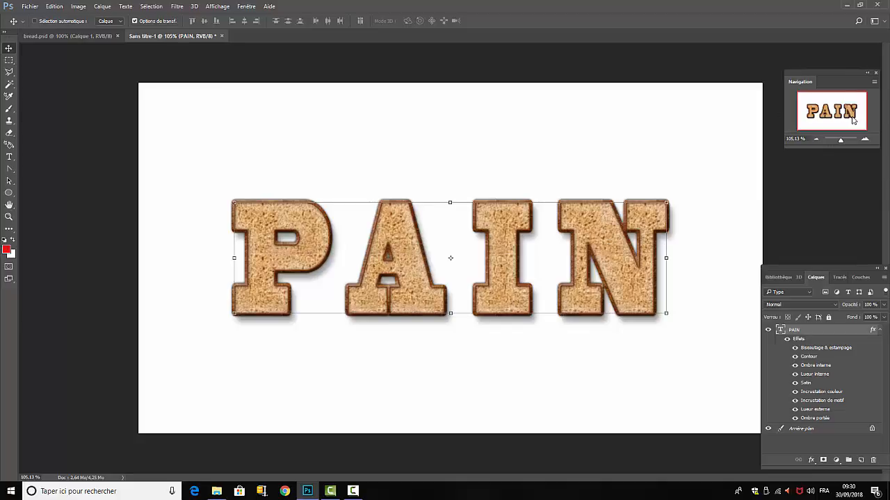
pyautogui.moveTo(841, 141); pyautogui.dragTo(840, 141)
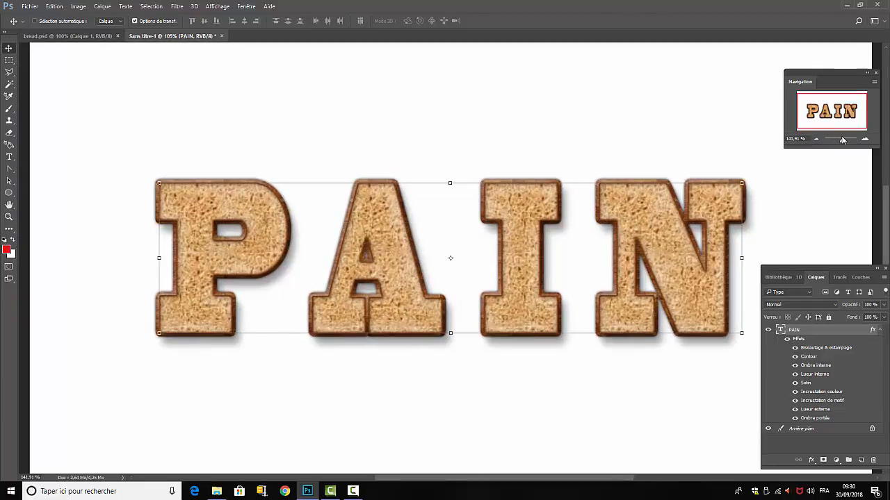